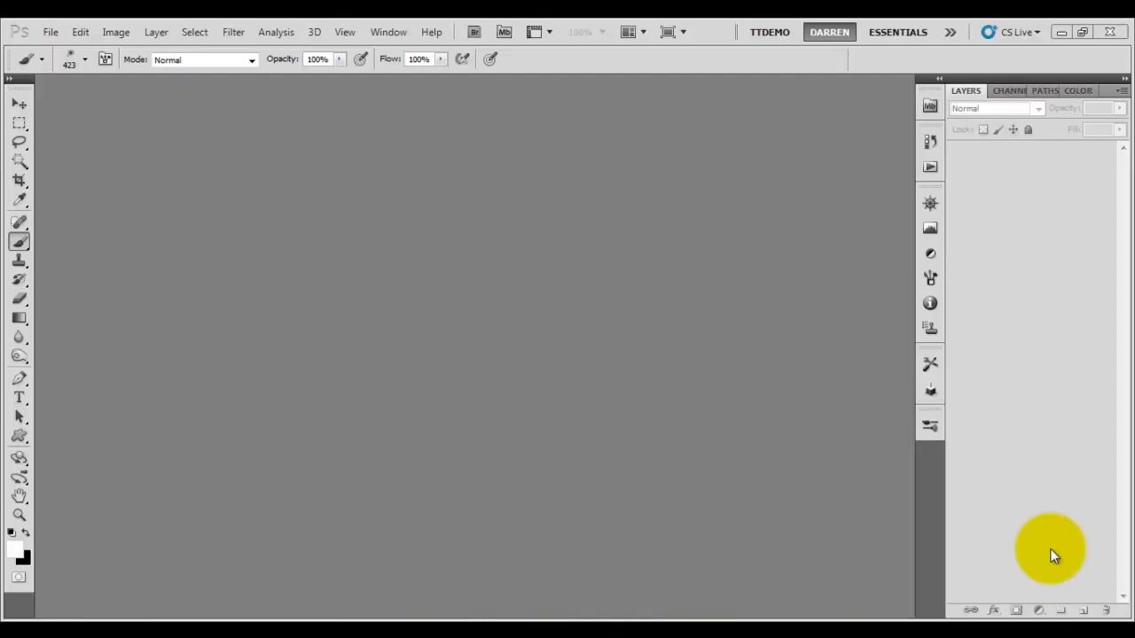
Step: Open face.jpg from the recent files and duplicate its Background layer as Background copy
left_click(48, 32)
mouse_move(83, 144)
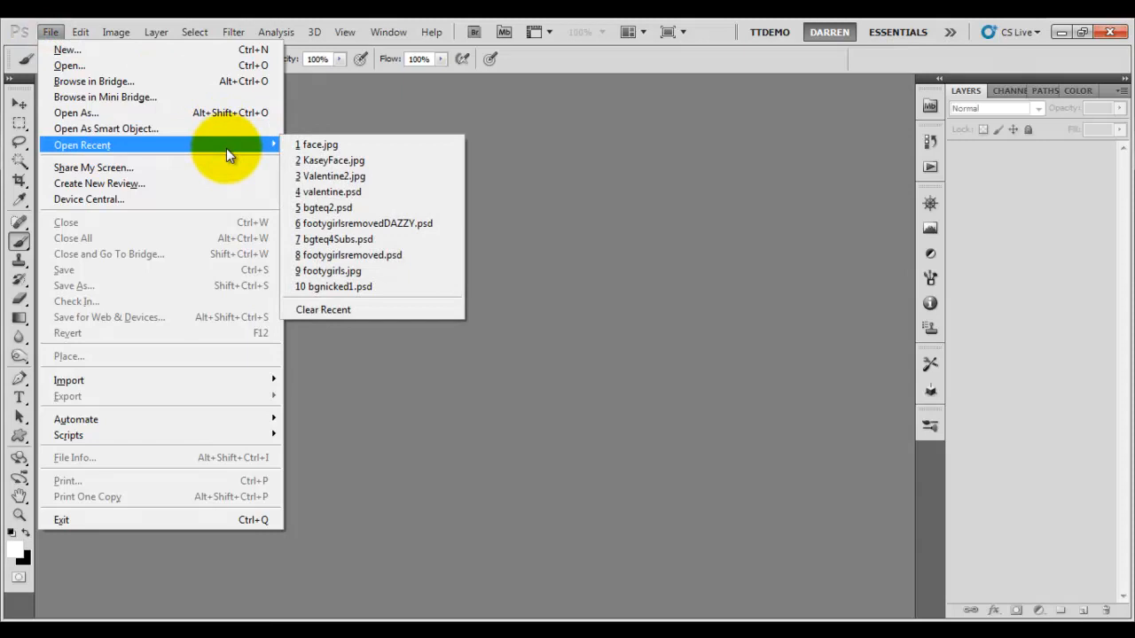
left_click(319, 145)
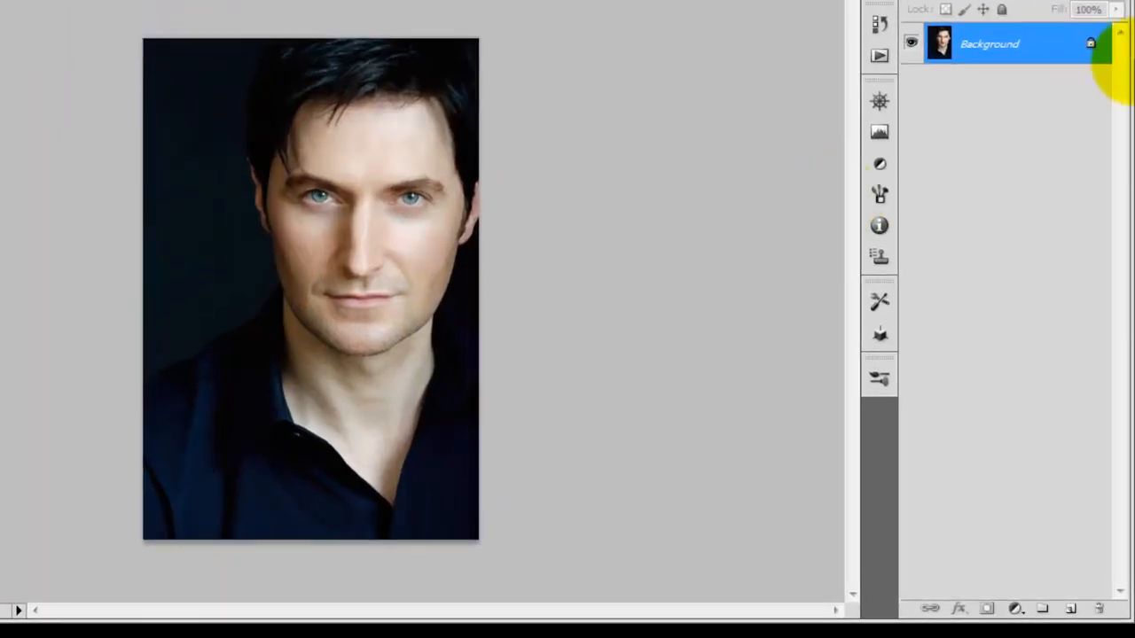
left_click_drag(1058, 45, 1070, 612)
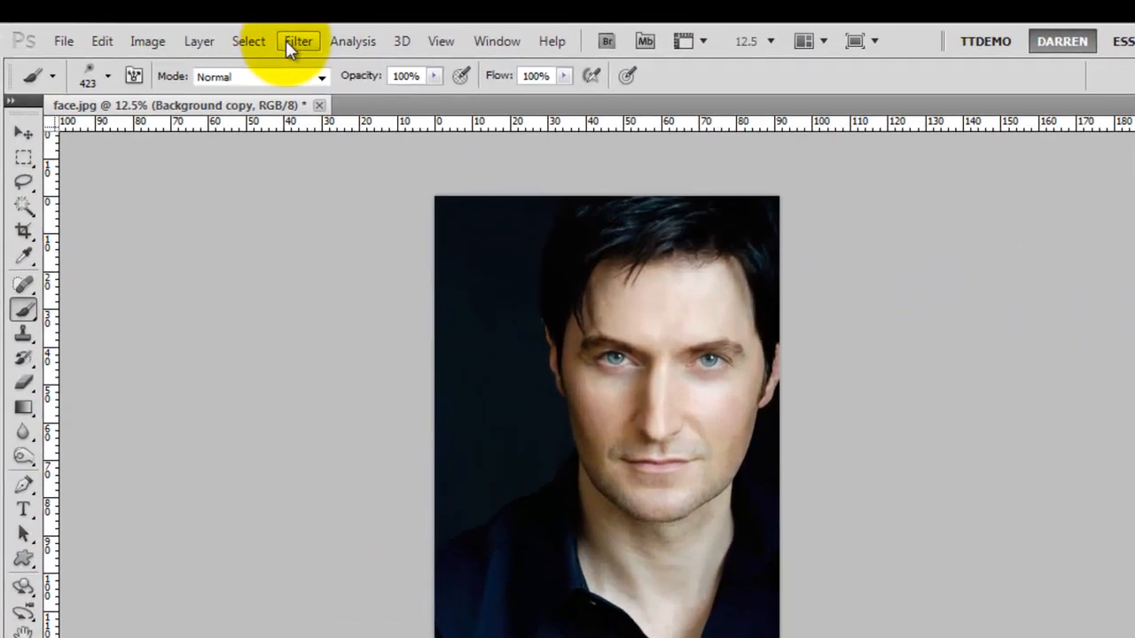
Step: Apply a Surface Blur with radius 6 and threshold 10 to the Background copy layer
left_click(234, 32)
mouse_move(342, 259)
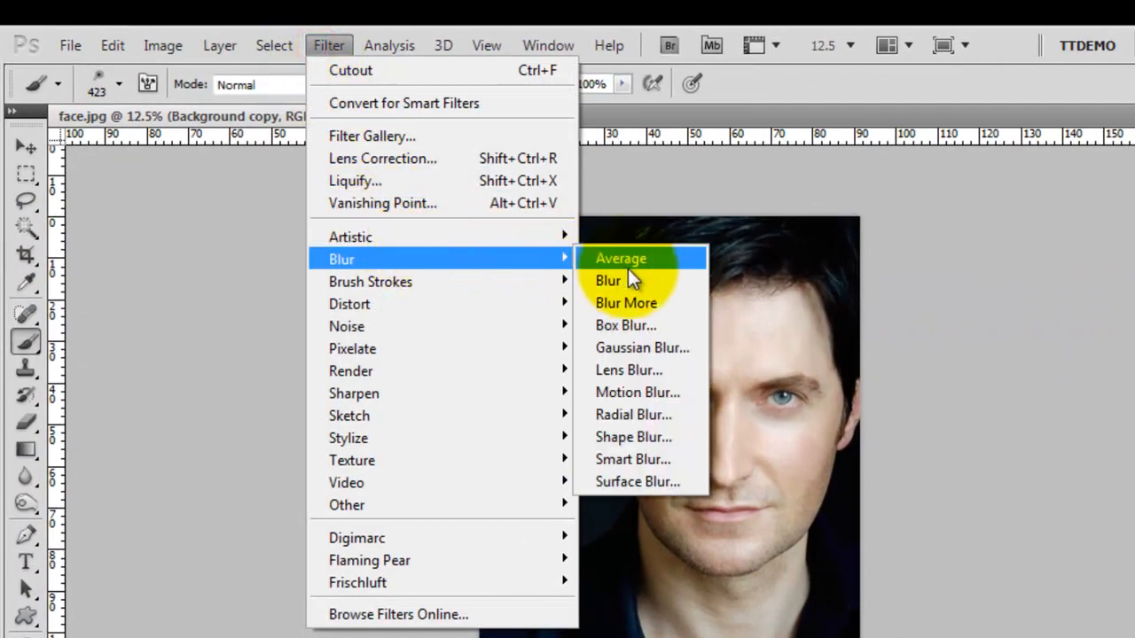
left_click(637, 482)
type("10")
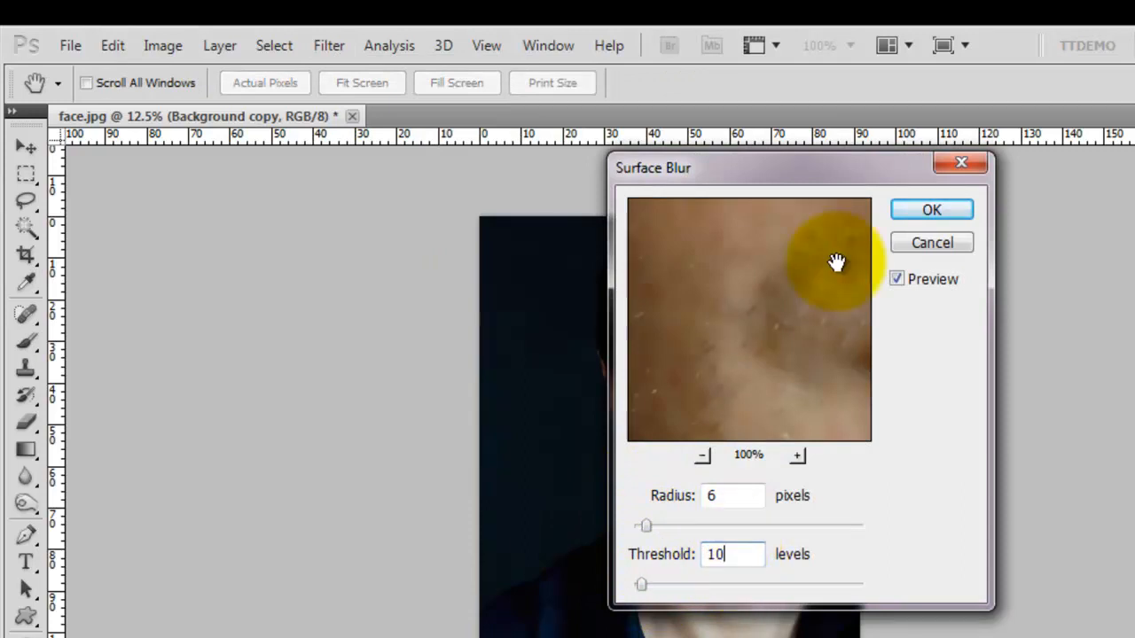
left_click(898, 210)
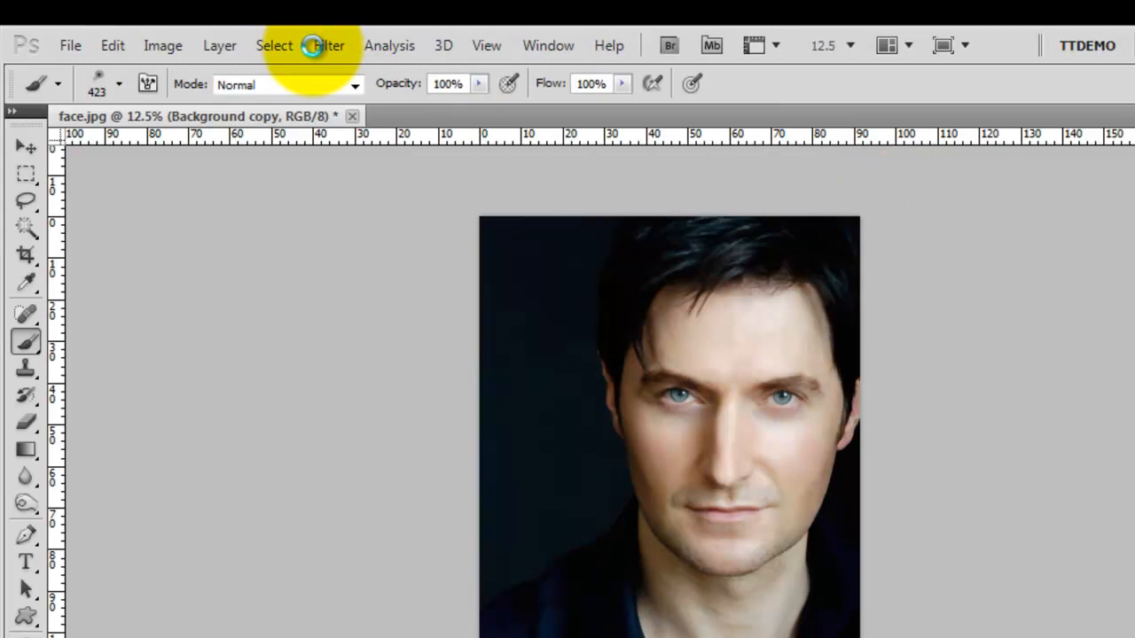
Step: Apply Poster Edges with edge thickness 9, edge intensity 3 and posterization 1
left_click(320, 46)
mouse_move(439, 237)
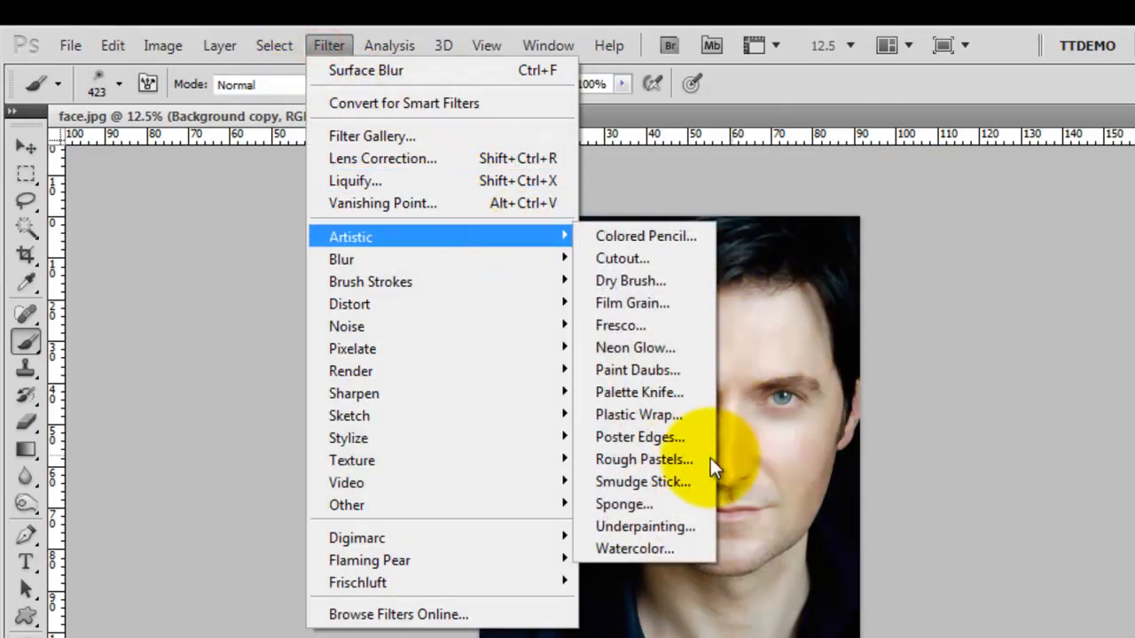
left_click(638, 437)
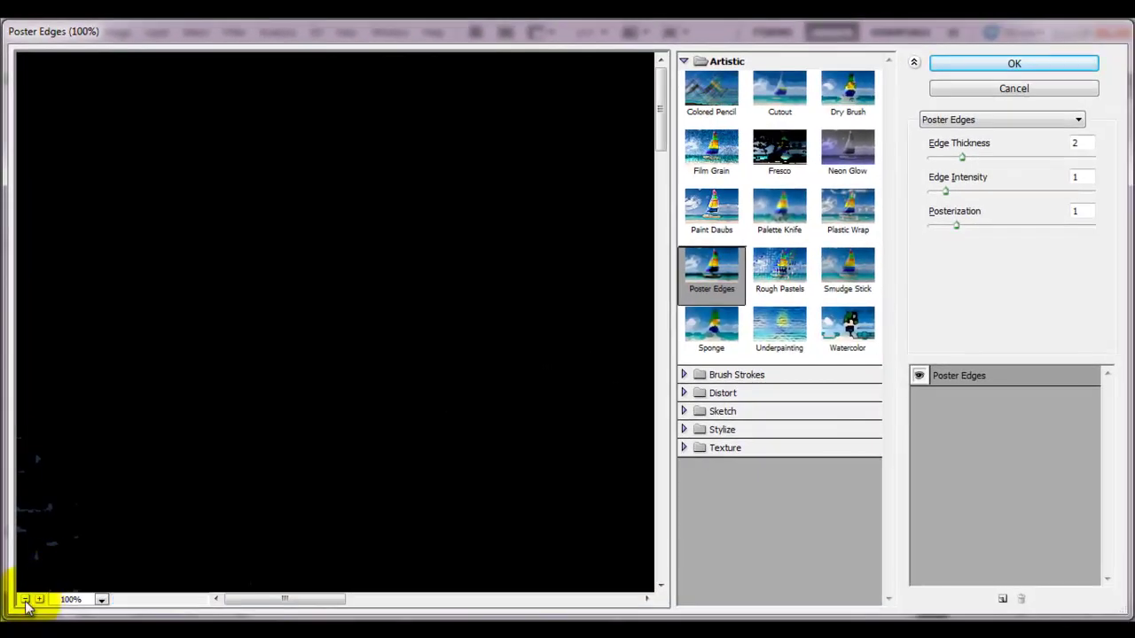
left_click(24, 600)
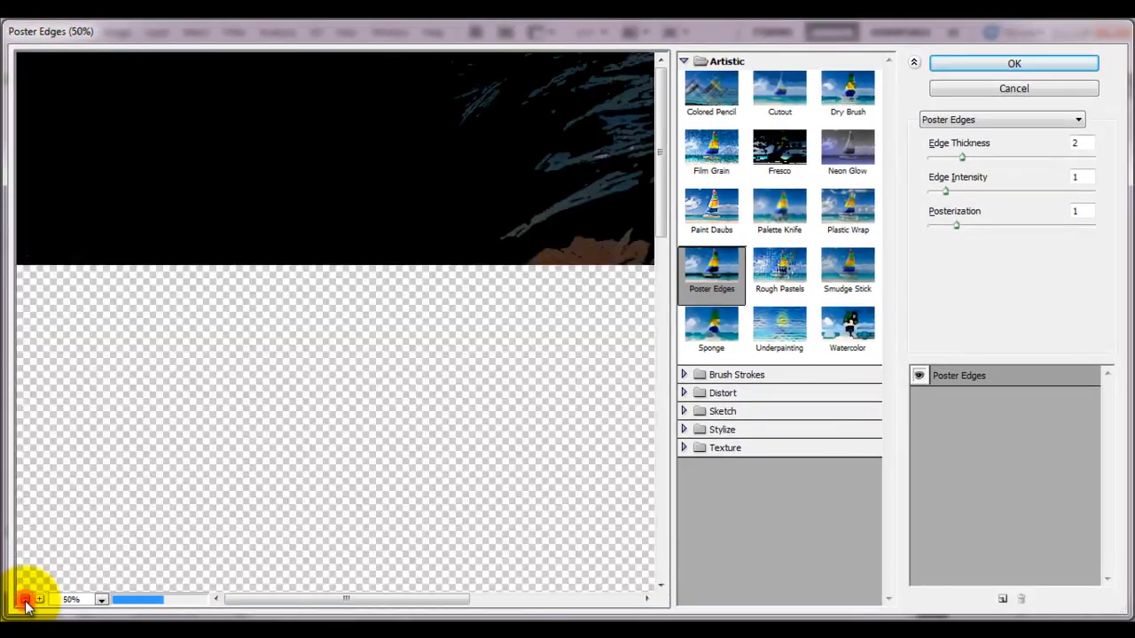
left_click(25, 600)
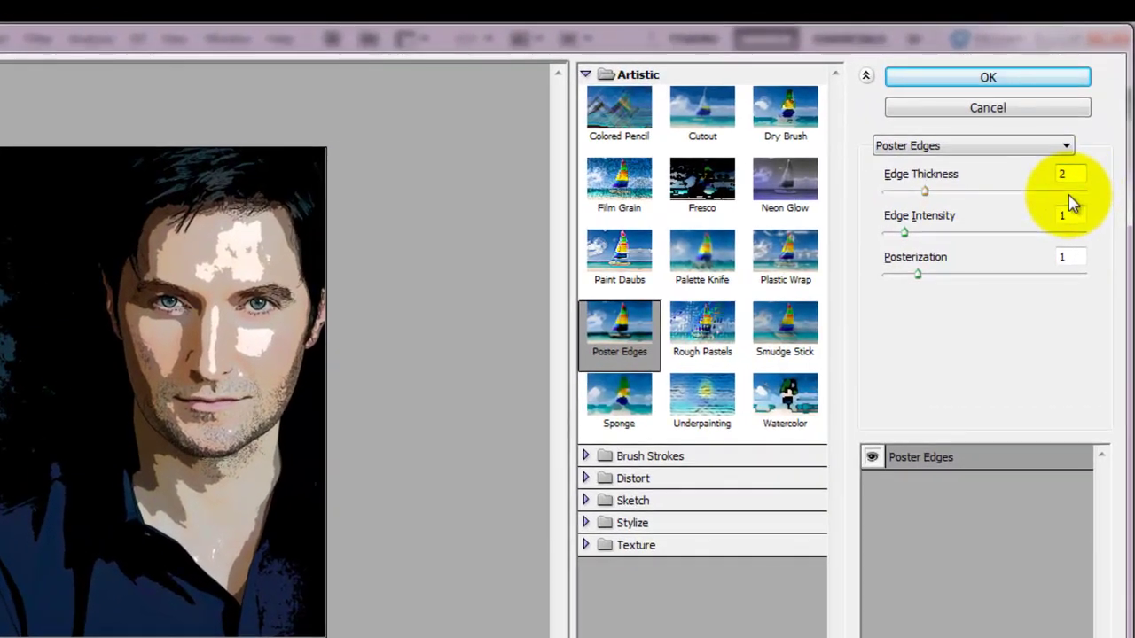
left_click(1071, 193)
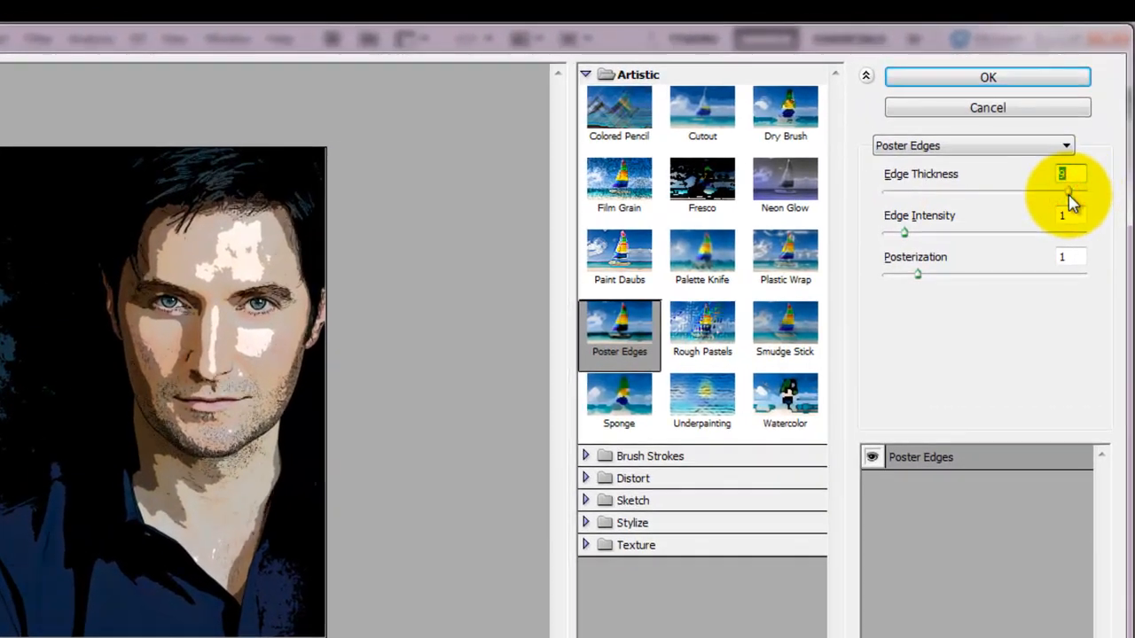
left_click(986, 233)
left_click_drag(986, 234, 956, 234)
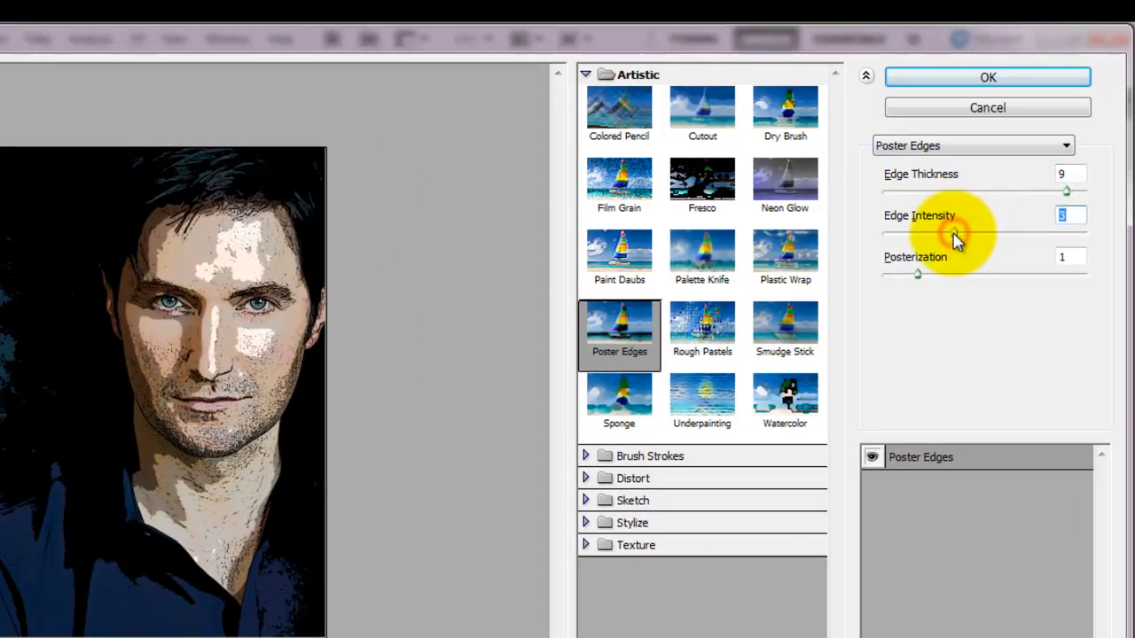
left_click(917, 275)
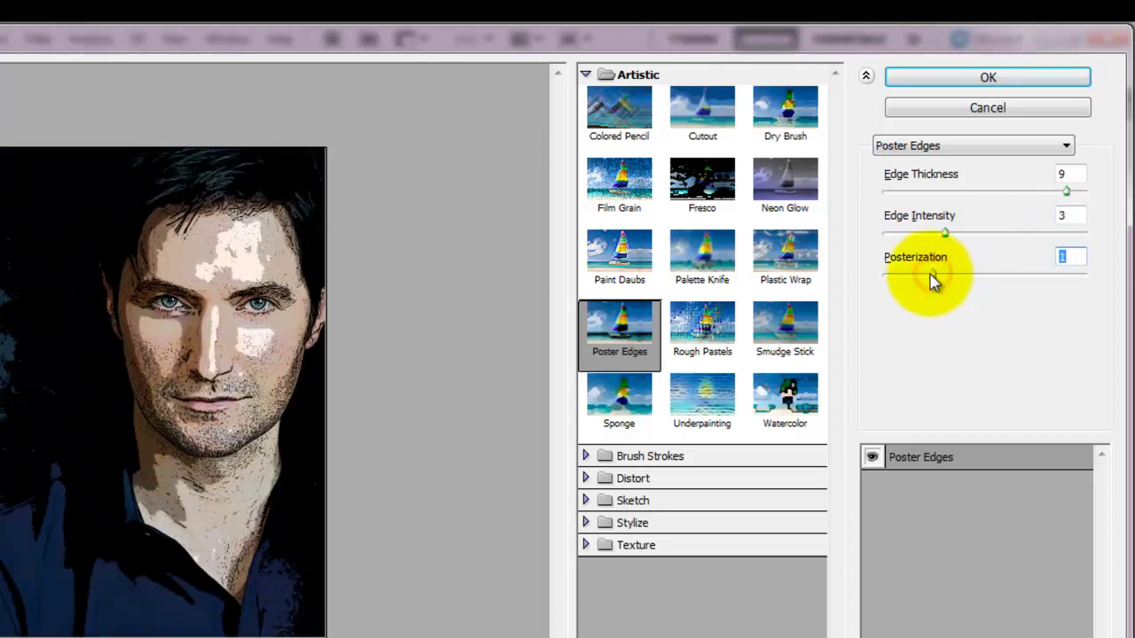
left_click(1013, 78)
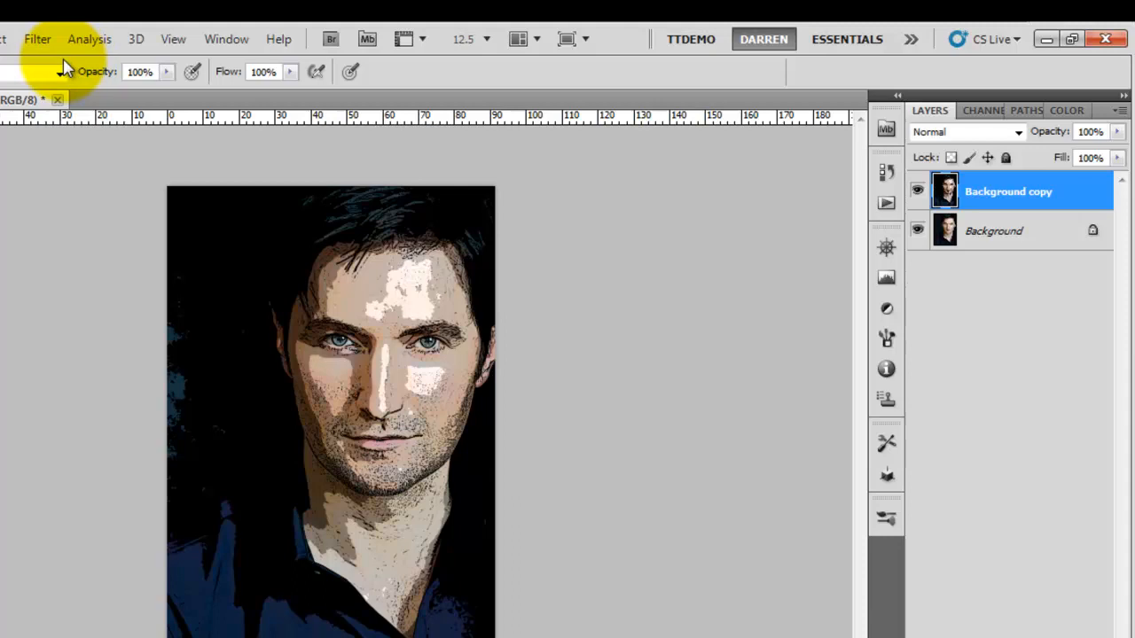
Step: Apply a Cutout filter with 7 levels, edge simplicity 6 and edge fidelity 2
left_click(37, 40)
mouse_move(56, 204)
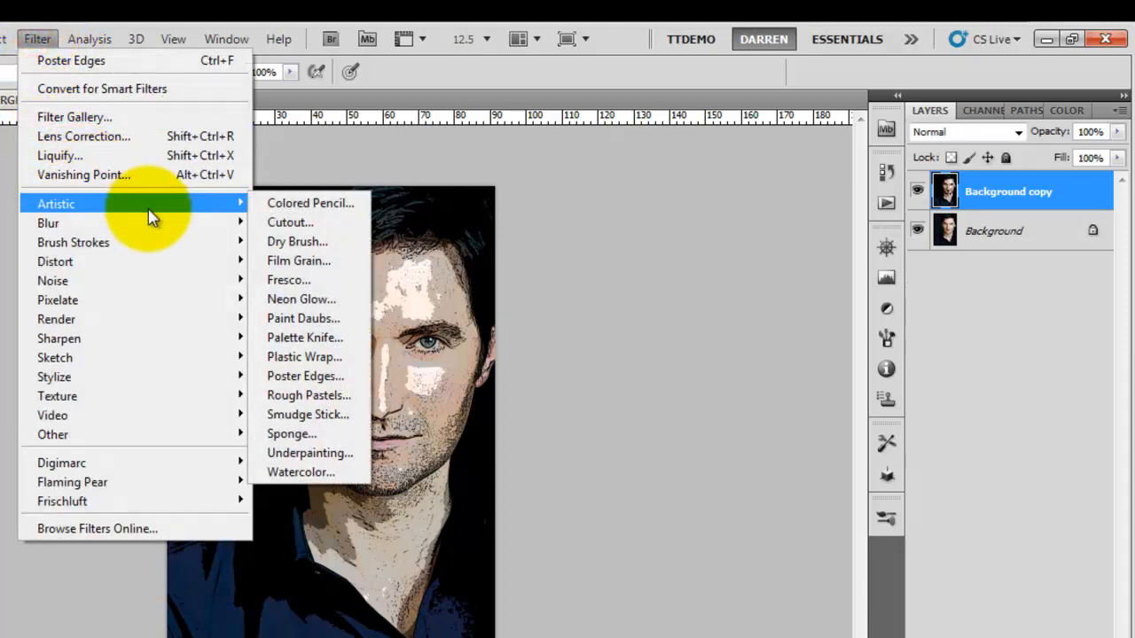
left_click(288, 222)
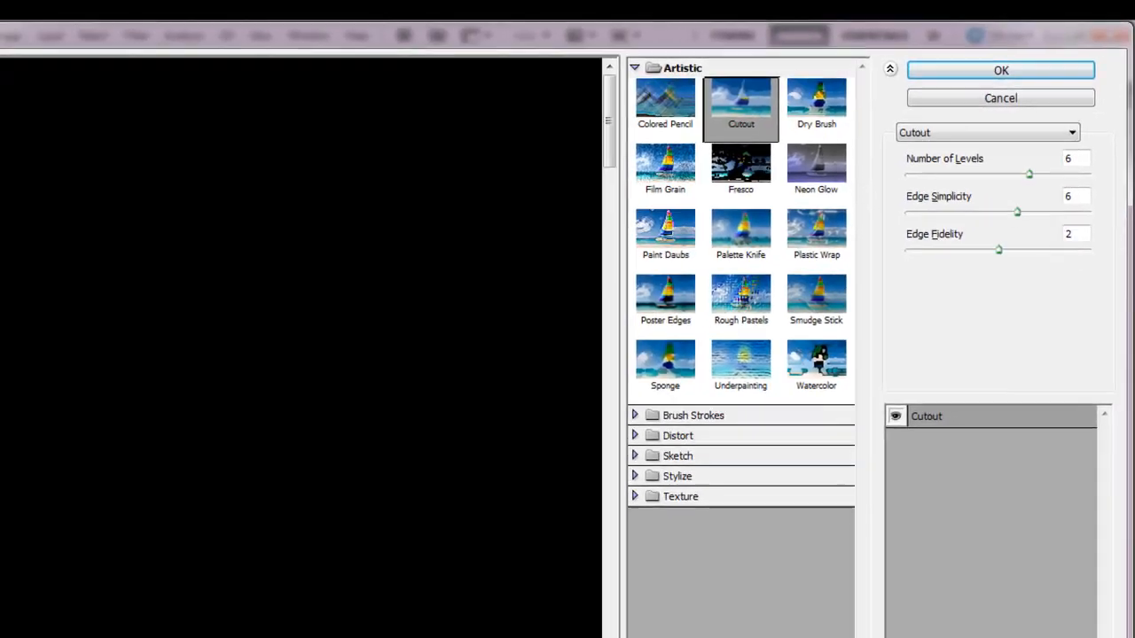
left_click(24, 602)
left_click(24, 601)
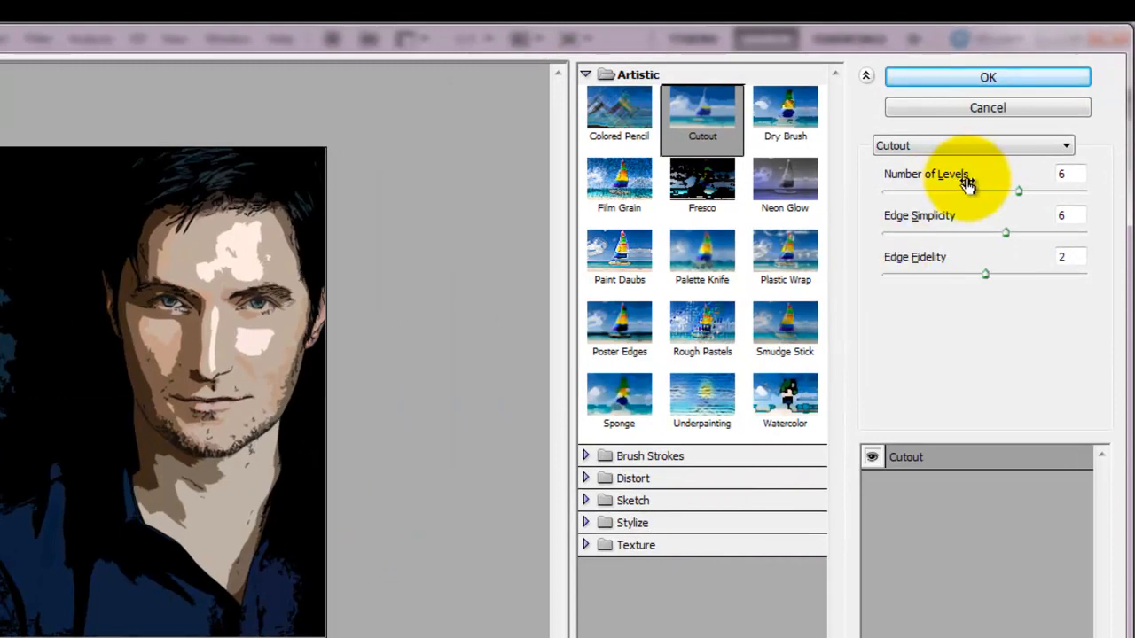
left_click(974, 194)
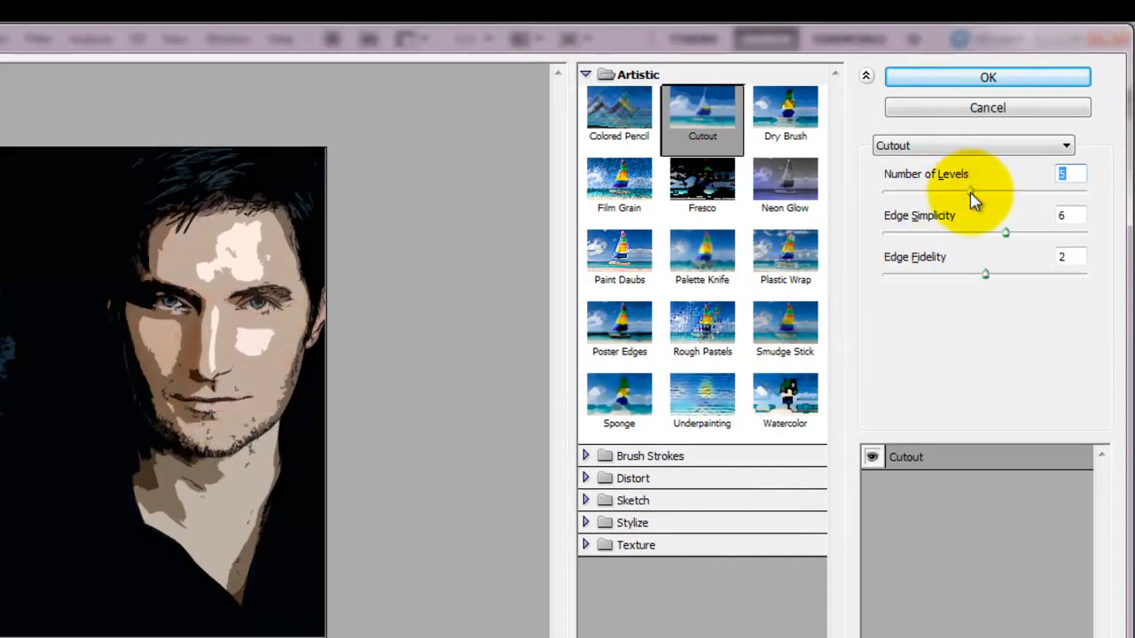
left_click(1040, 194)
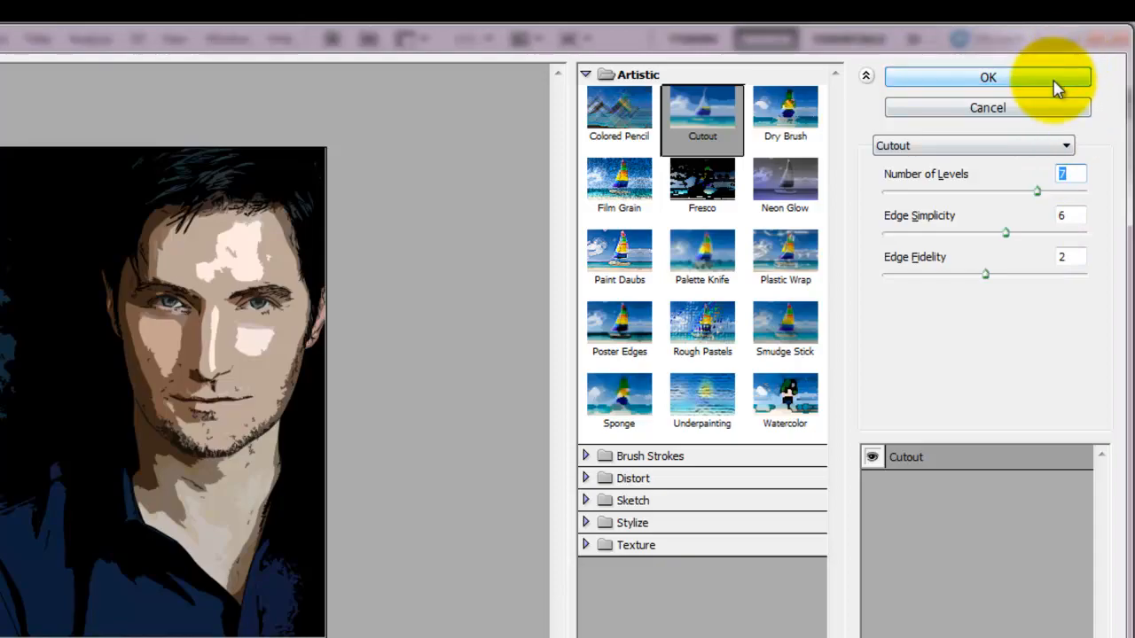
left_click(988, 77)
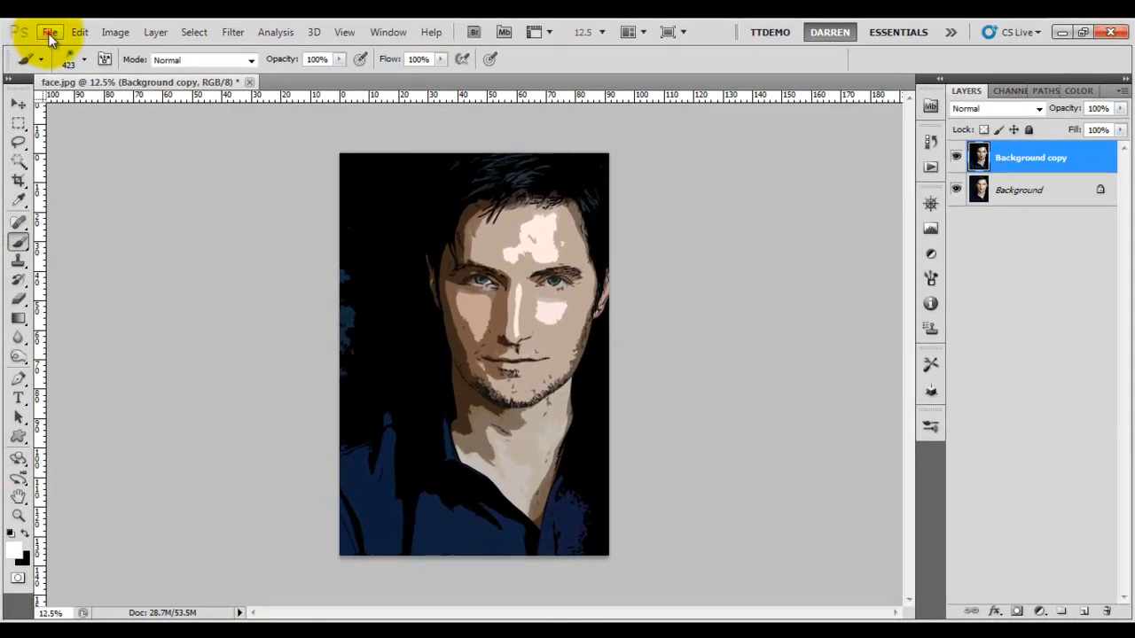
Step: Open KaseyFace.jpg from the recent files and duplicate its Background layer
left_click(51, 36)
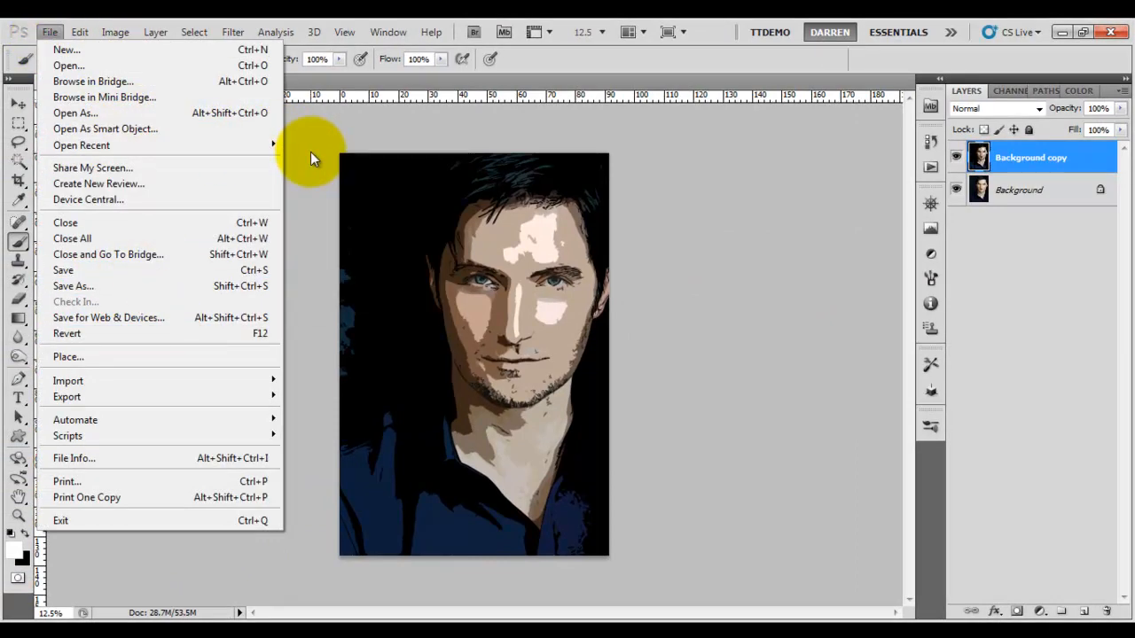
mouse_move(82, 145)
left_click(365, 159)
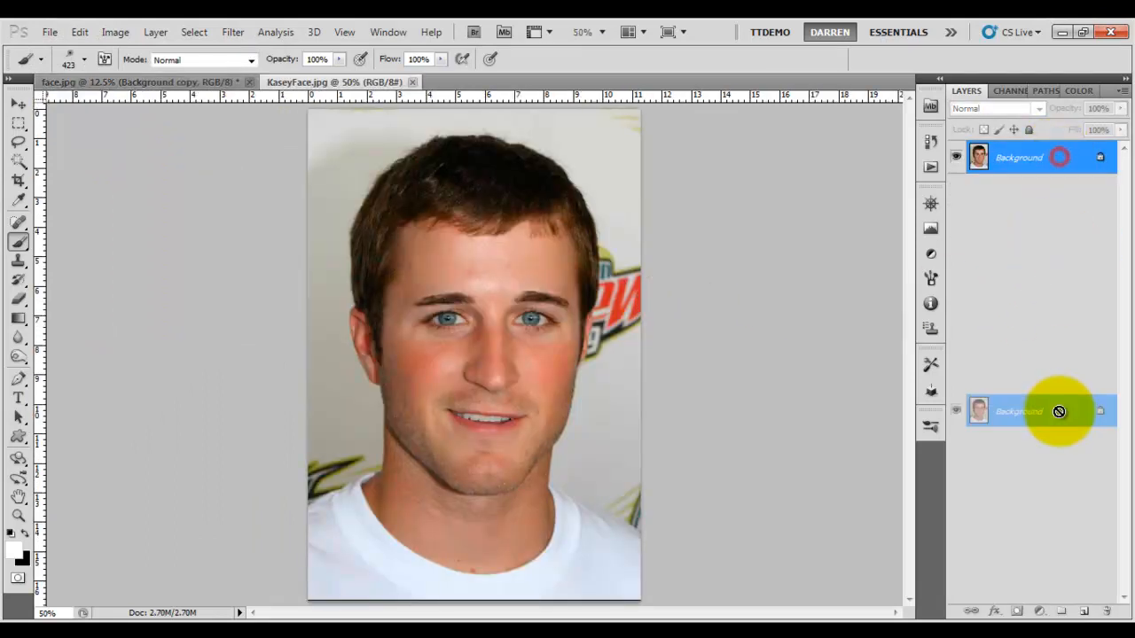
left_click_drag(1055, 158, 1085, 612)
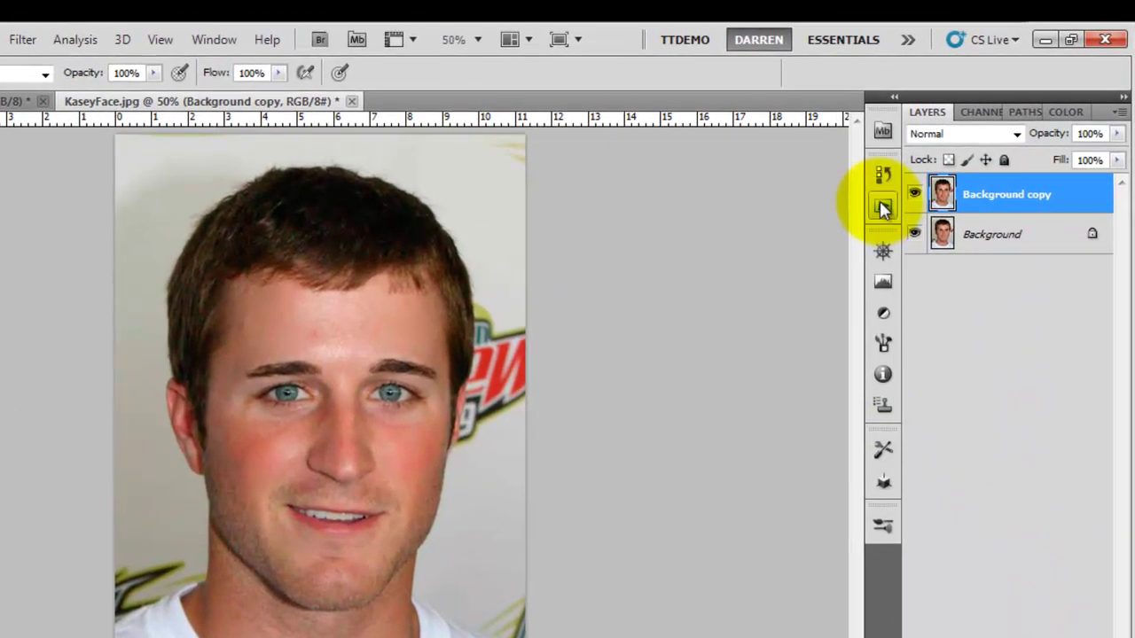
Step: Create a new action named Comic 2 in the Comic Book set and start recording it
left_click(930, 166)
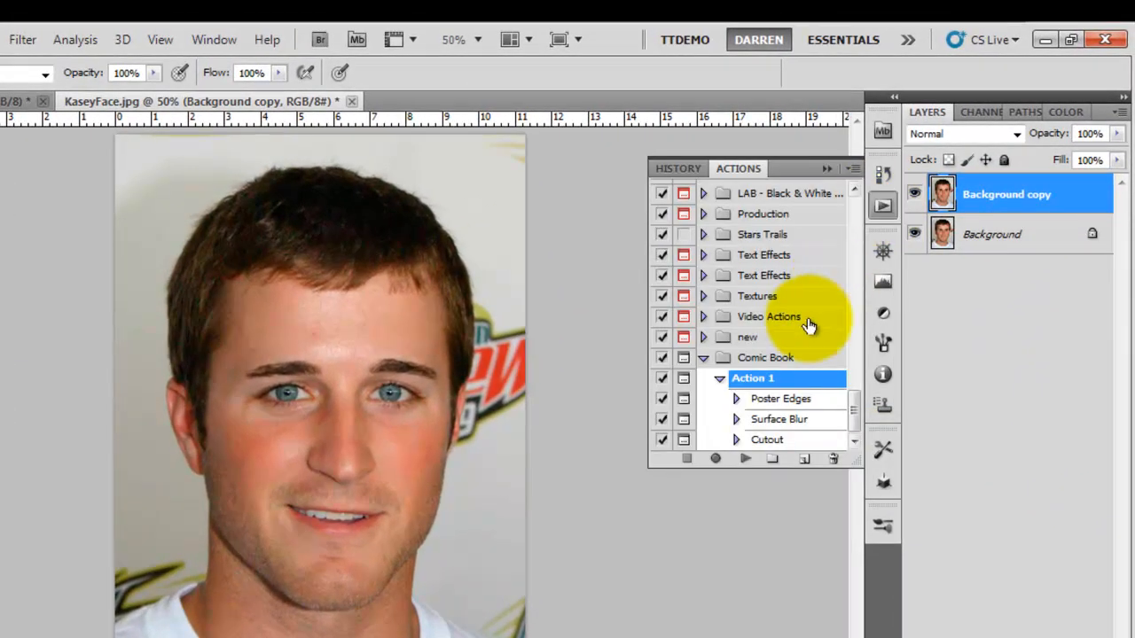
left_click(802, 459)
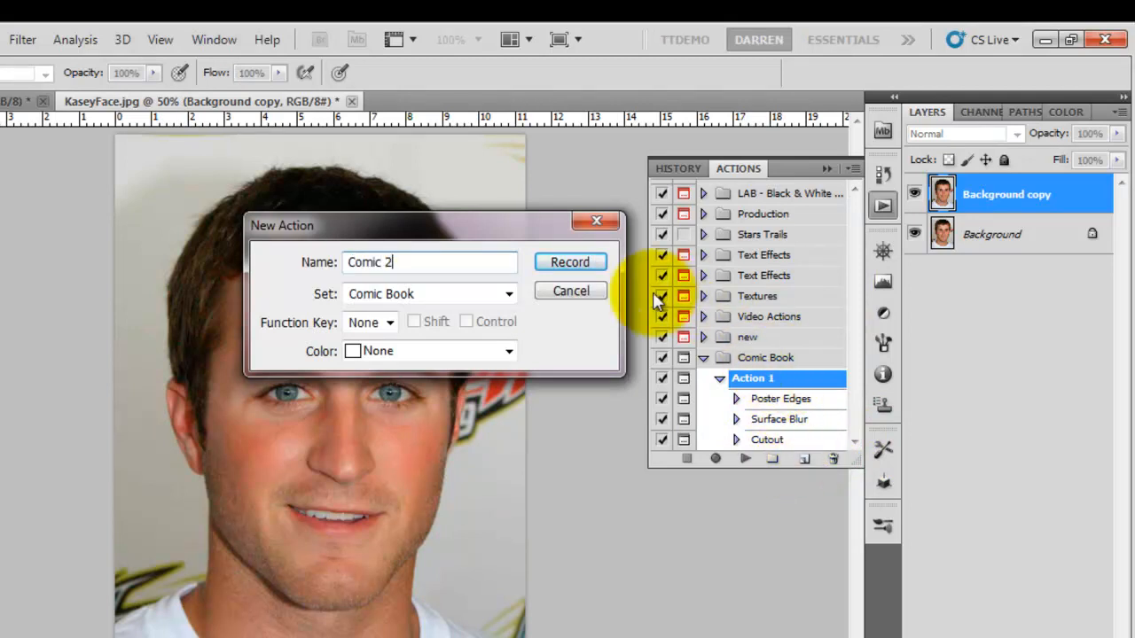
left_click(569, 262)
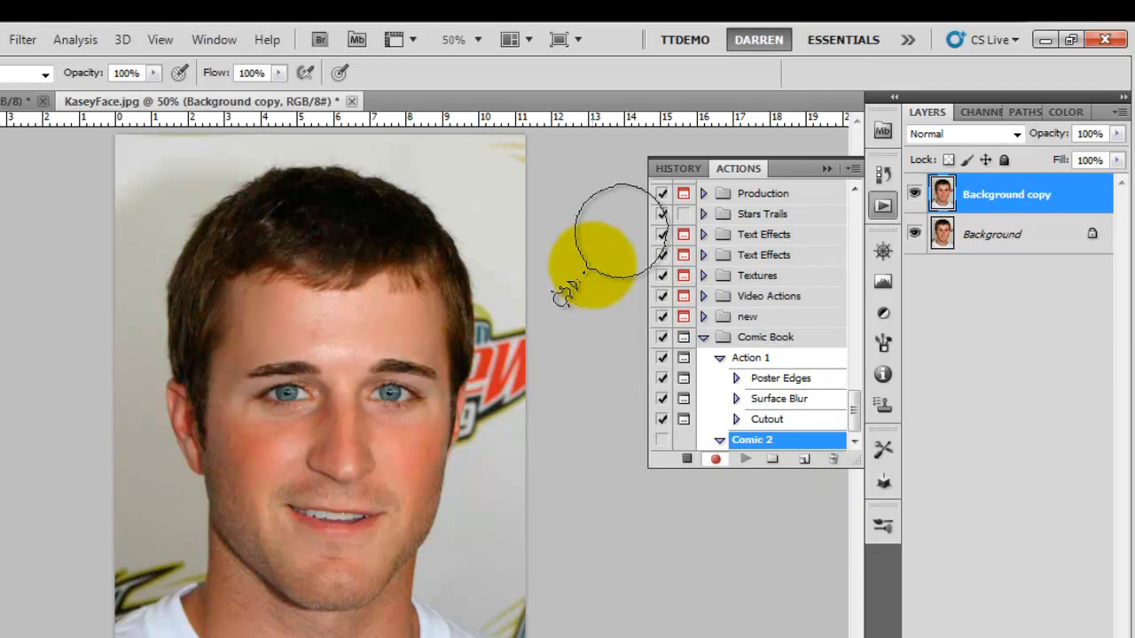
left_click(22, 39)
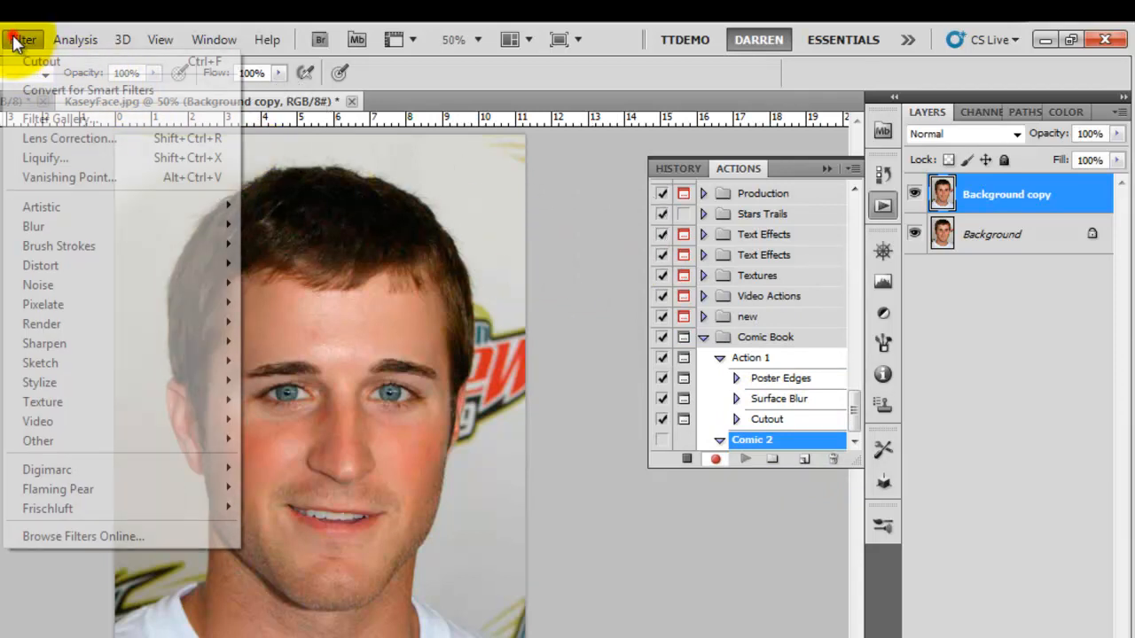
mouse_move(34, 226)
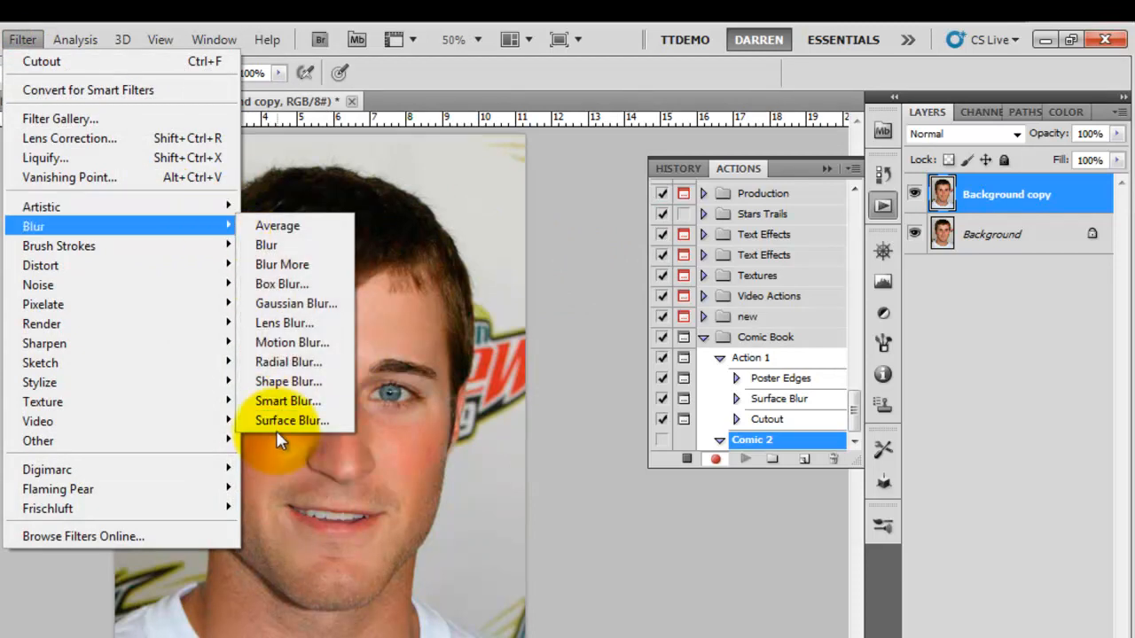
Step: Record a Surface Blur on the KaseyFace copy layer into Comic 2
left_click(282, 427)
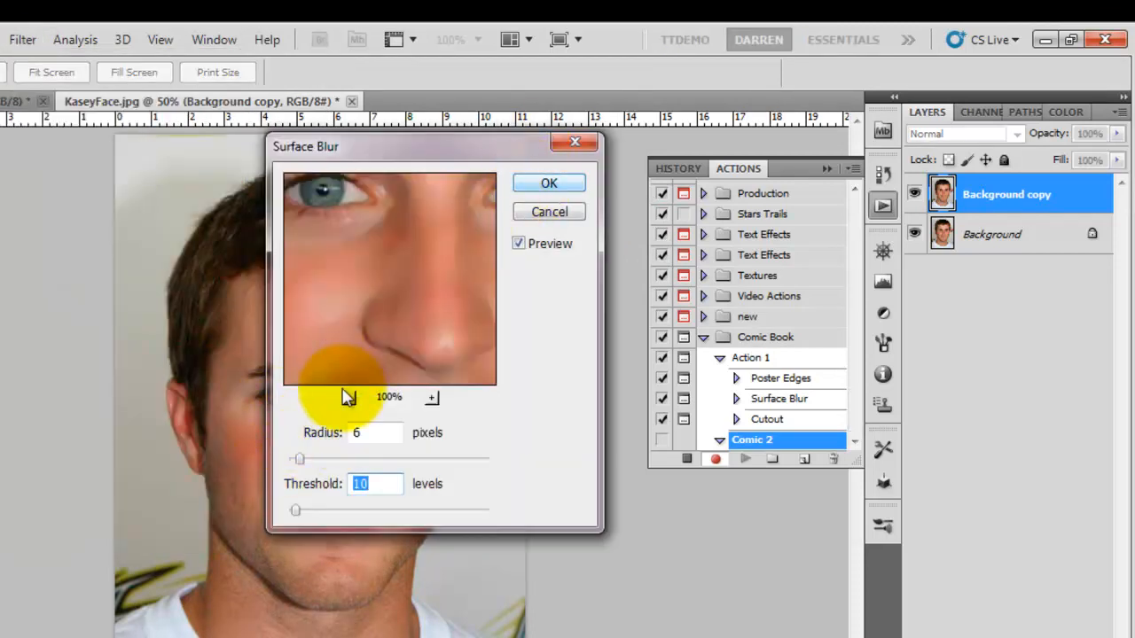
left_click_drag(298, 509, 319, 509)
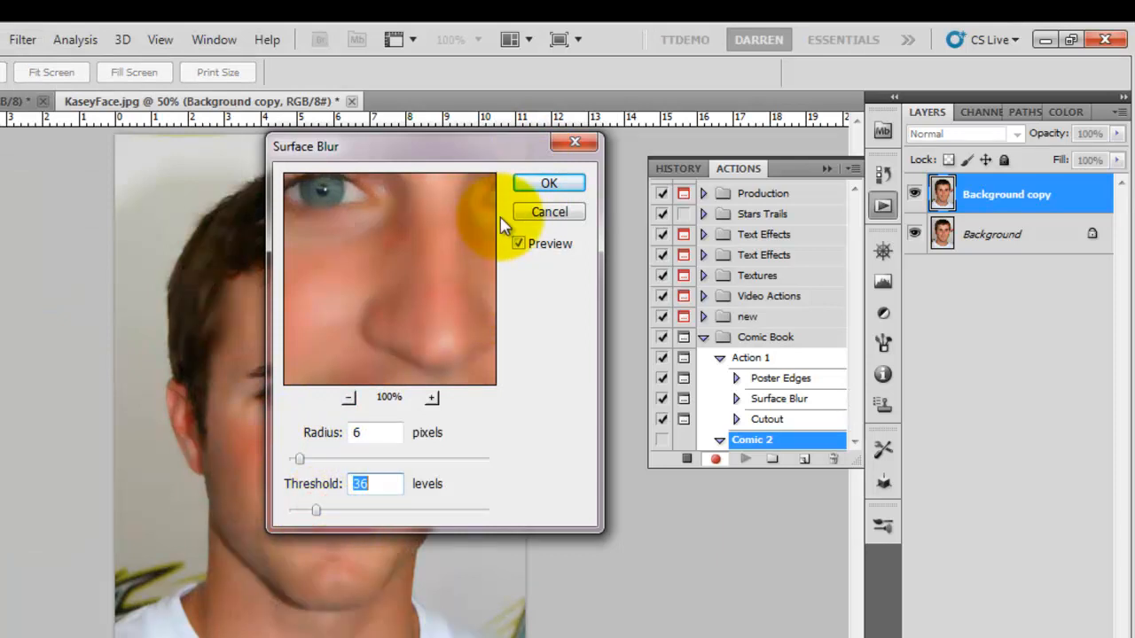
left_click(543, 183)
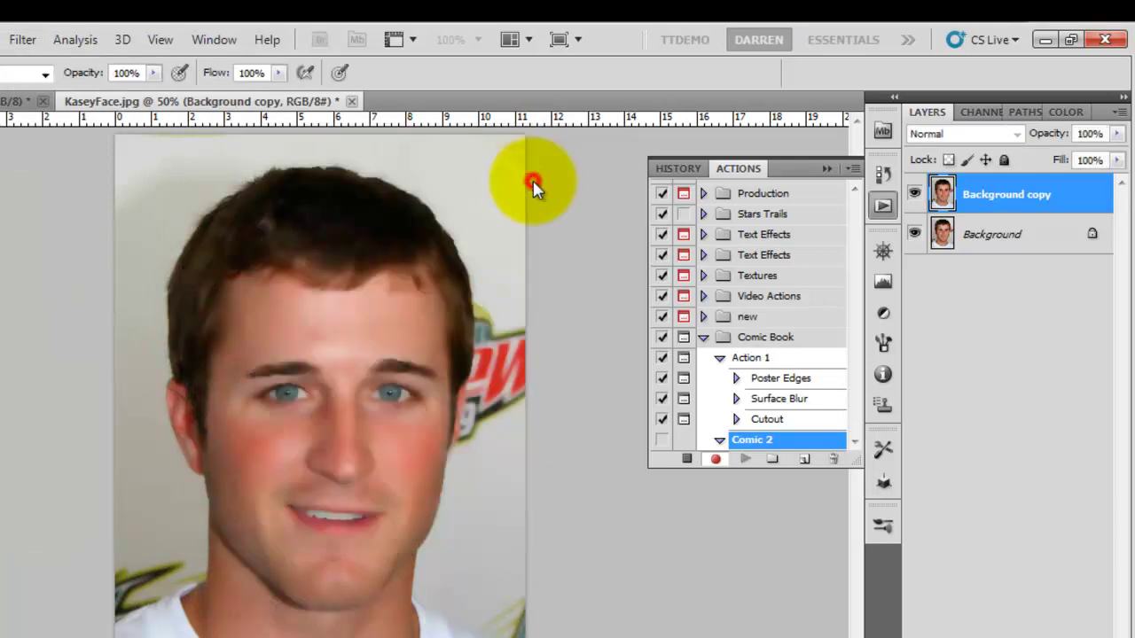
Step: Record Poster Edges with edge thickness 2, intensity 2 and posterization 1 into Comic 2
left_click(22, 39)
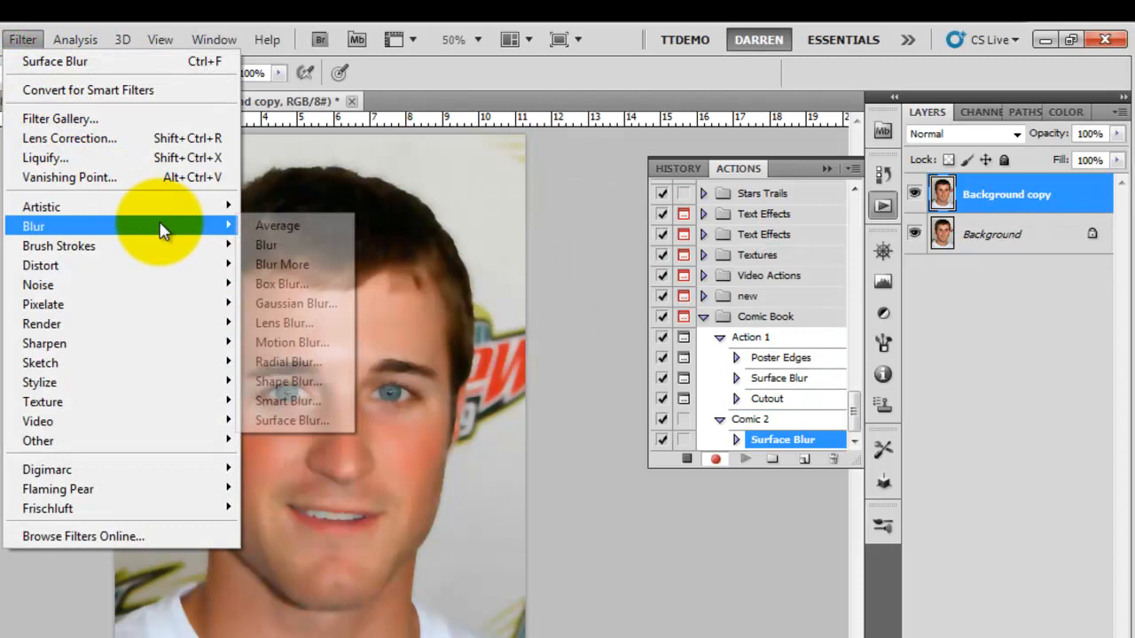
mouse_move(42, 206)
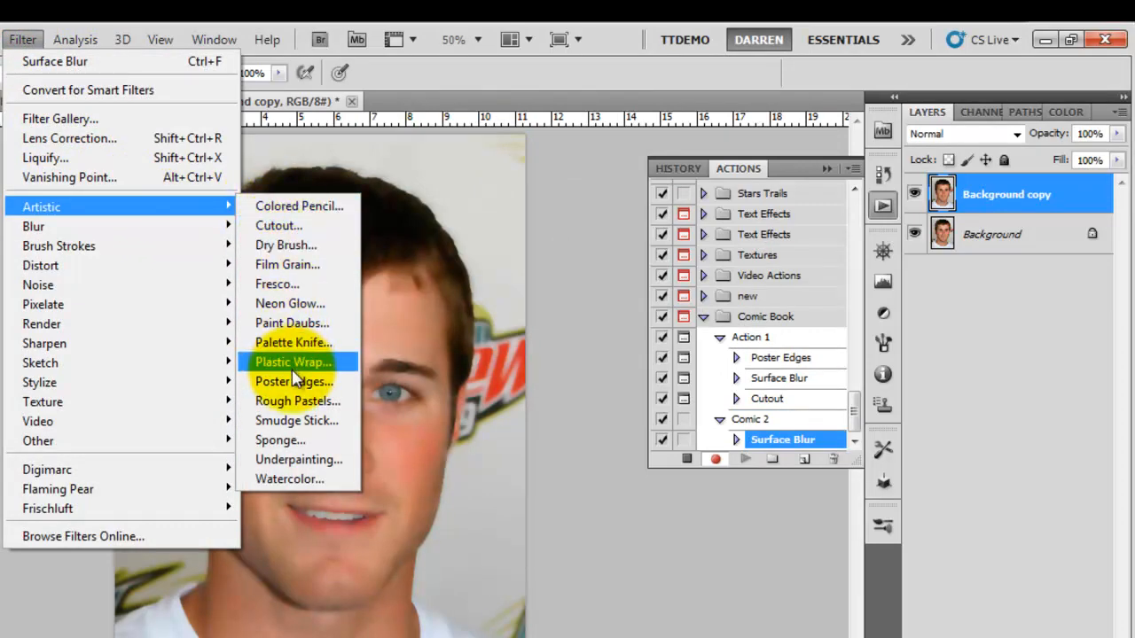
left_click(293, 381)
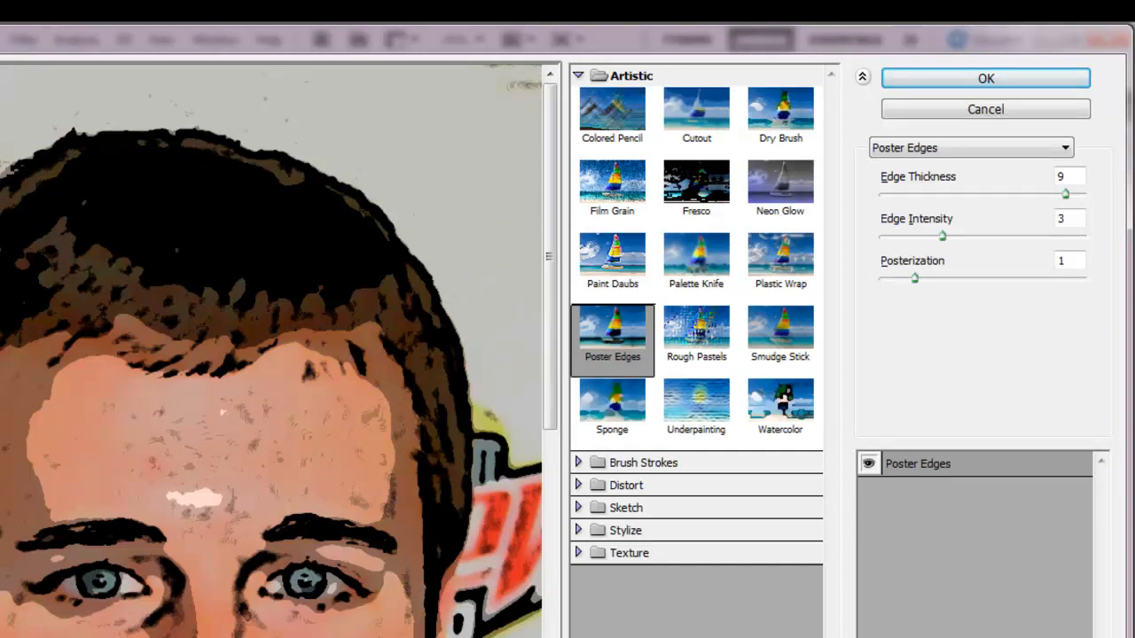
key("ctrl+minus")
key("ctrl+minus")
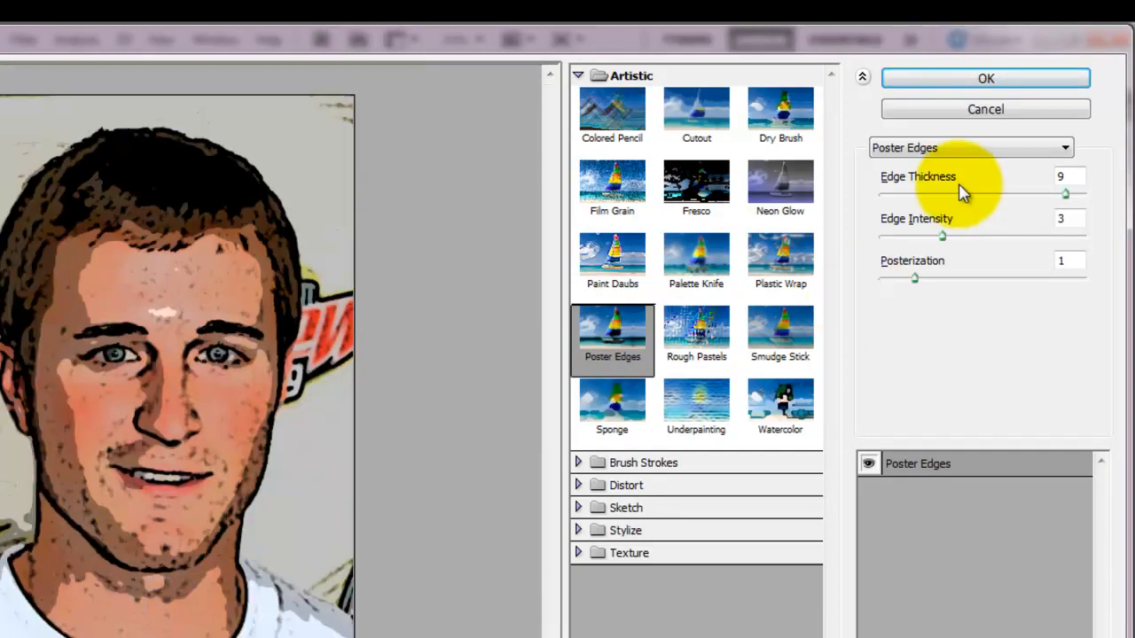
mouse_move(986, 194)
left_mouse_down()
mouse_move(934, 198)
mouse_move(924, 237)
left_mouse_up()
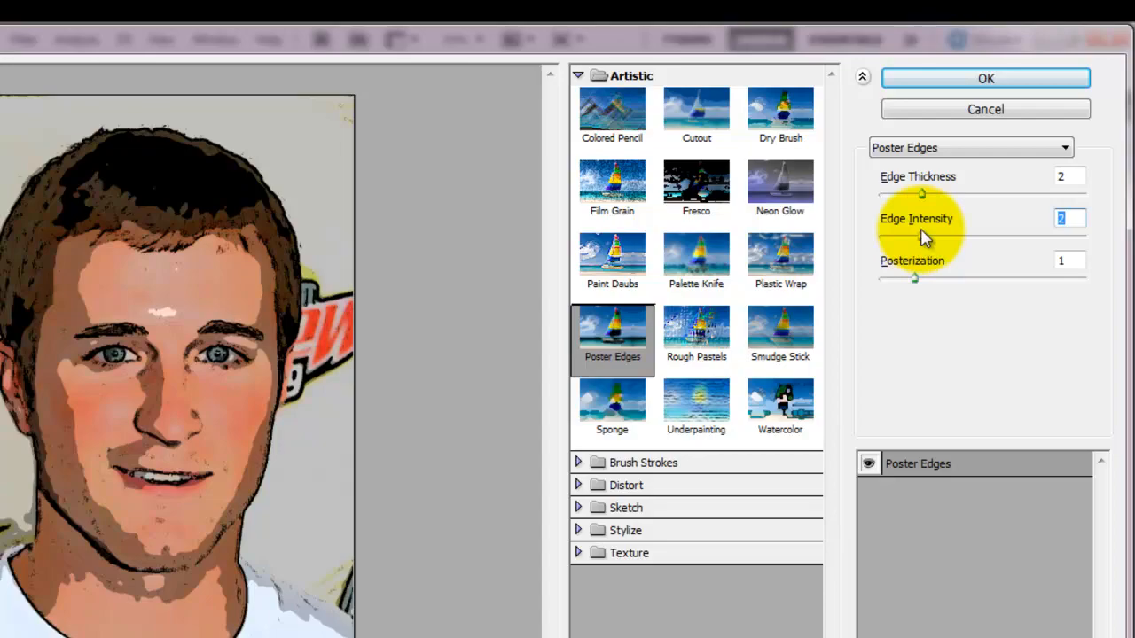
left_click(964, 82)
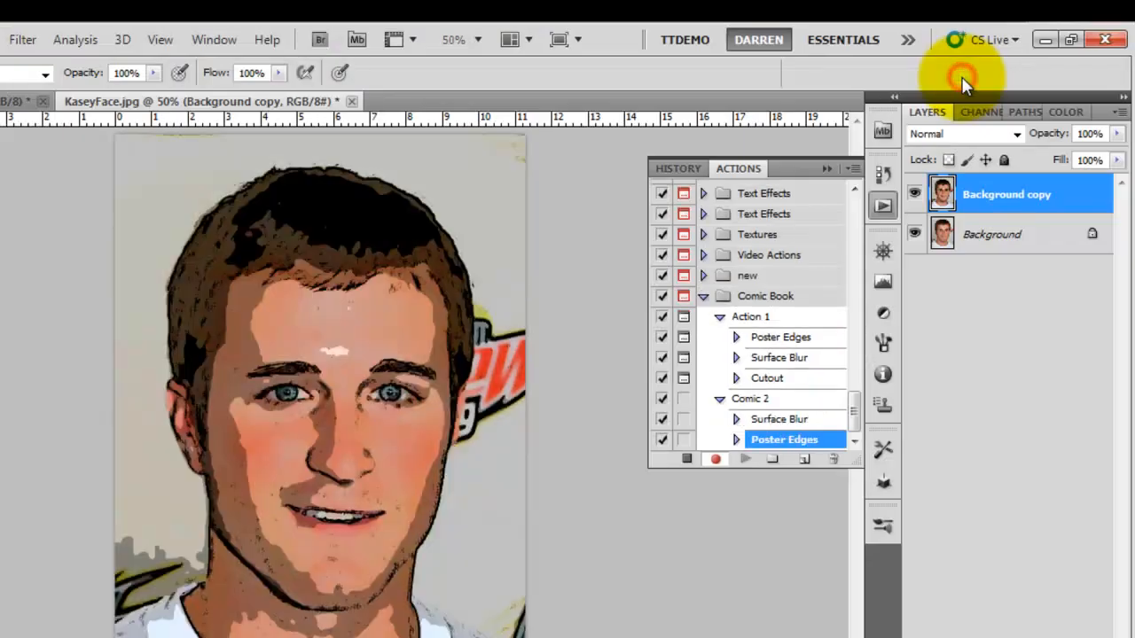
Step: Record a Cutout filter with 8 levels, edge simplicity 1 and edge fidelity 1 into Comic 2
left_click(22, 39)
mouse_move(42, 206)
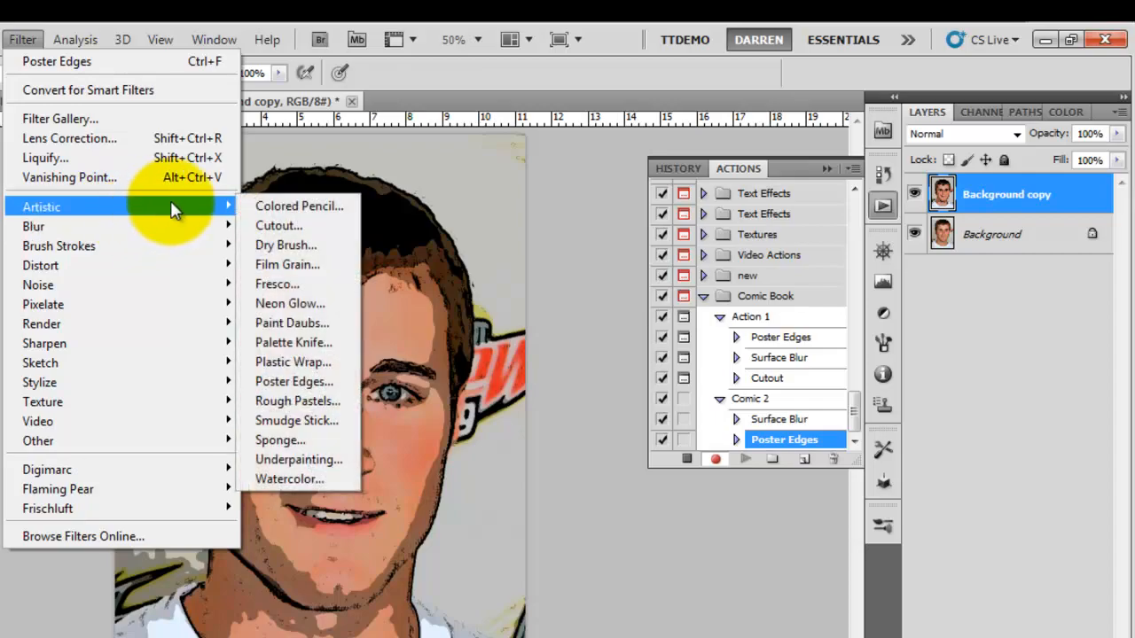
left_click(280, 222)
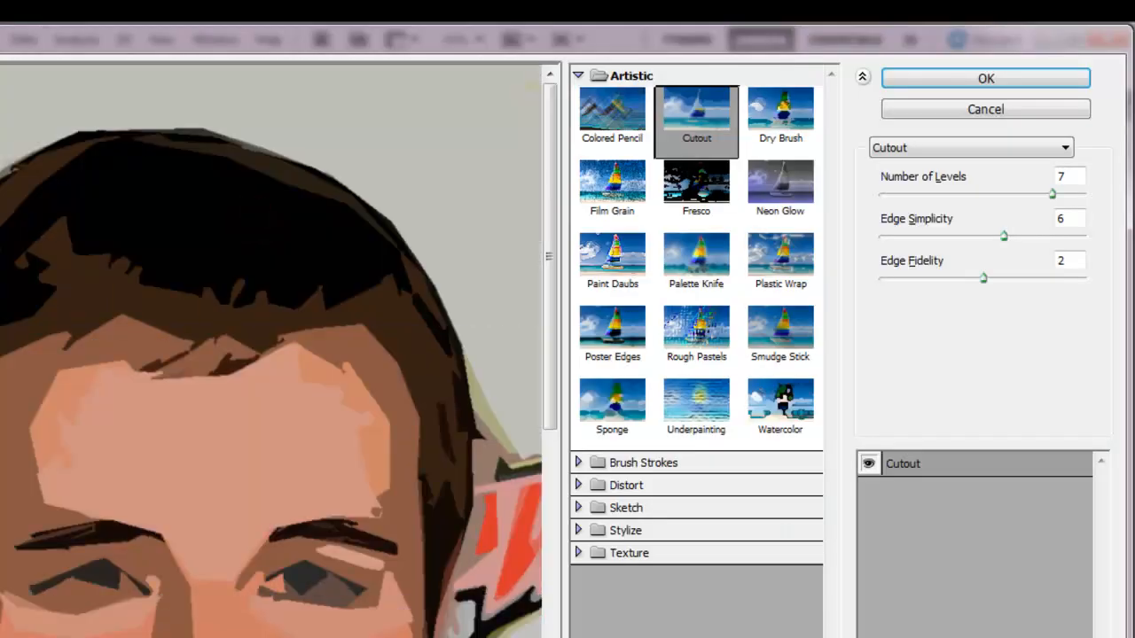
key("ctrl+minus")
key("ctrl+minus")
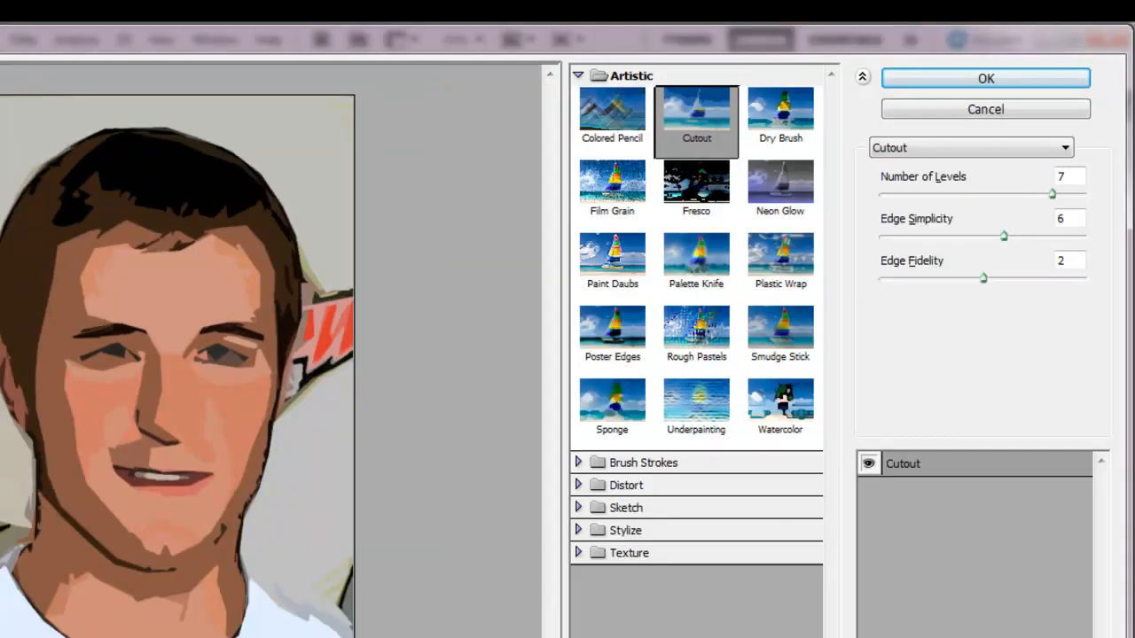
left_click(912, 194)
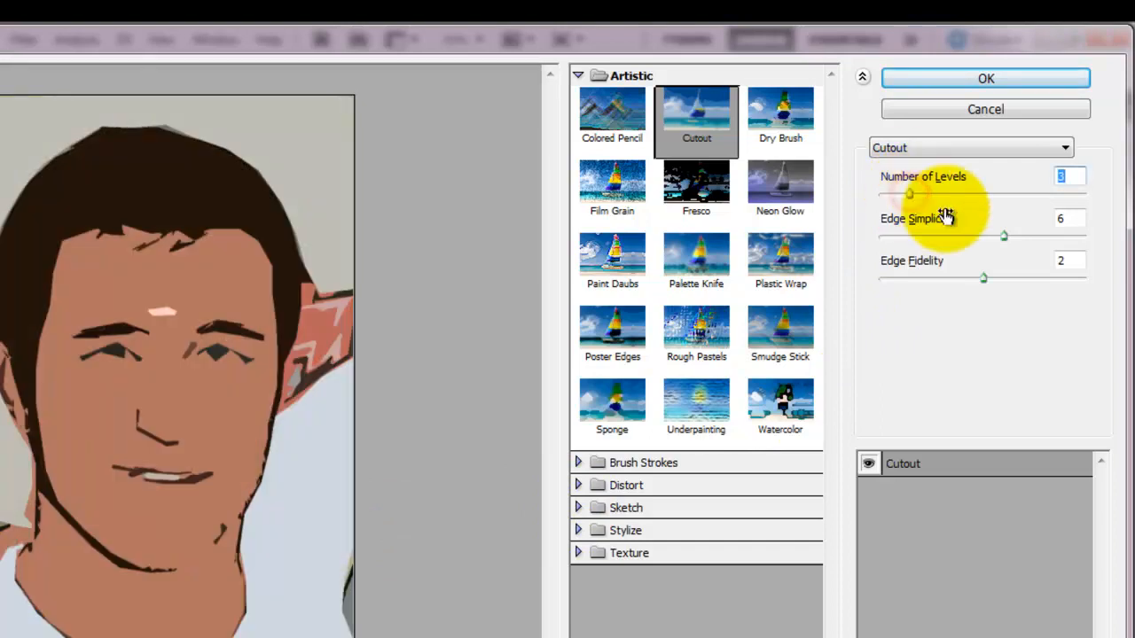
left_click(1085, 194)
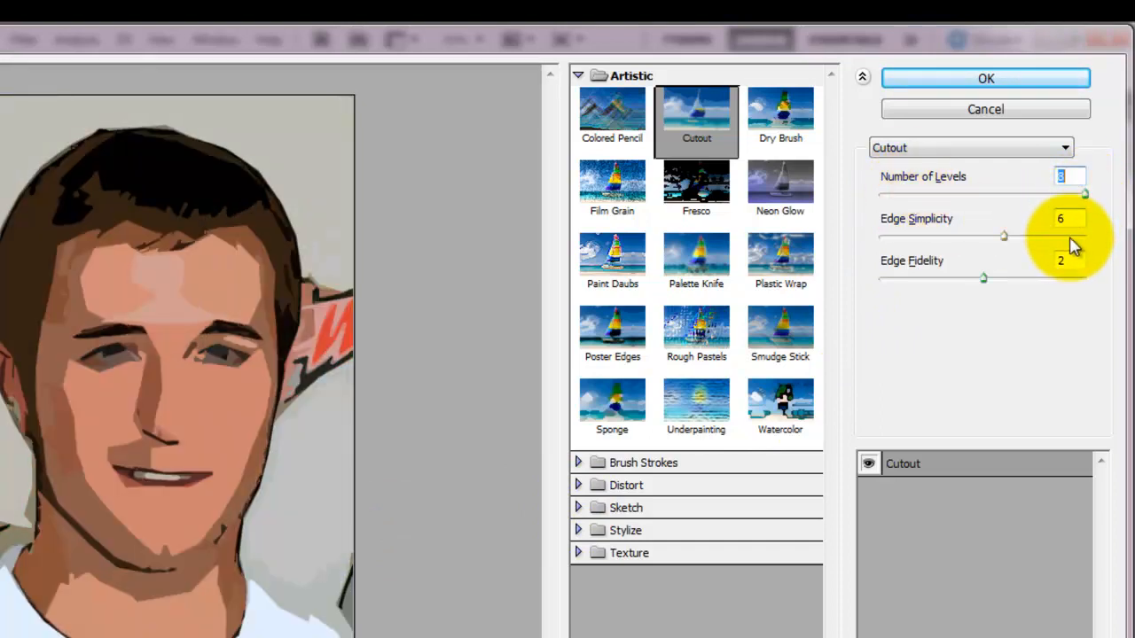
left_click(1084, 235)
left_click(897, 238)
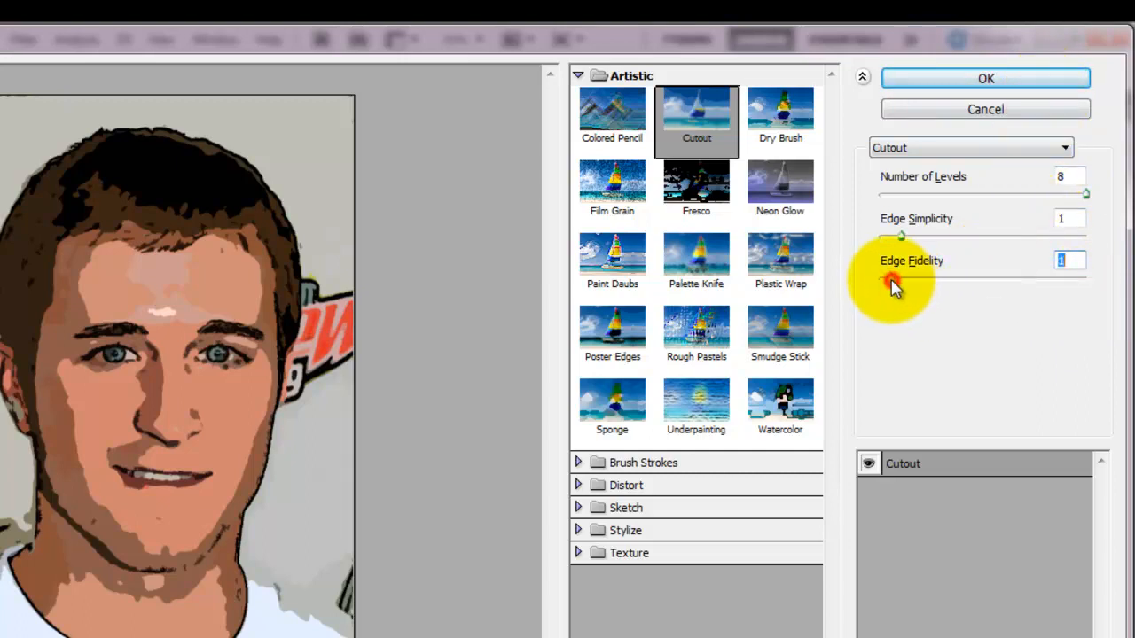
left_click(1014, 80)
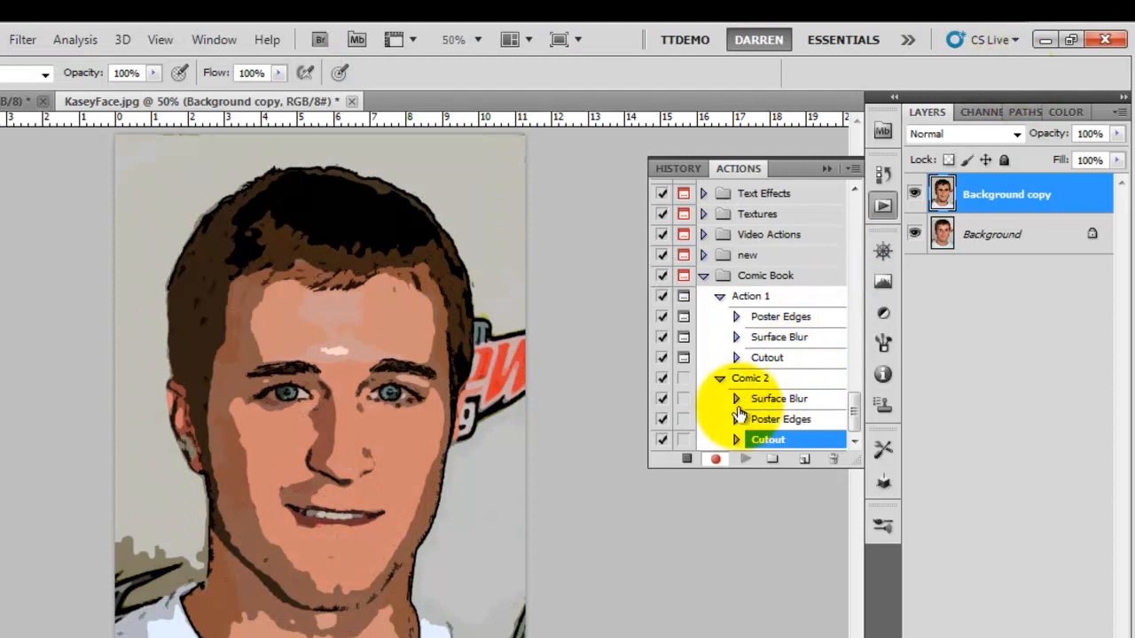
Step: Stop recording Comic 2, hide the Actions panel and switch to the face.jpg document
left_click(689, 460)
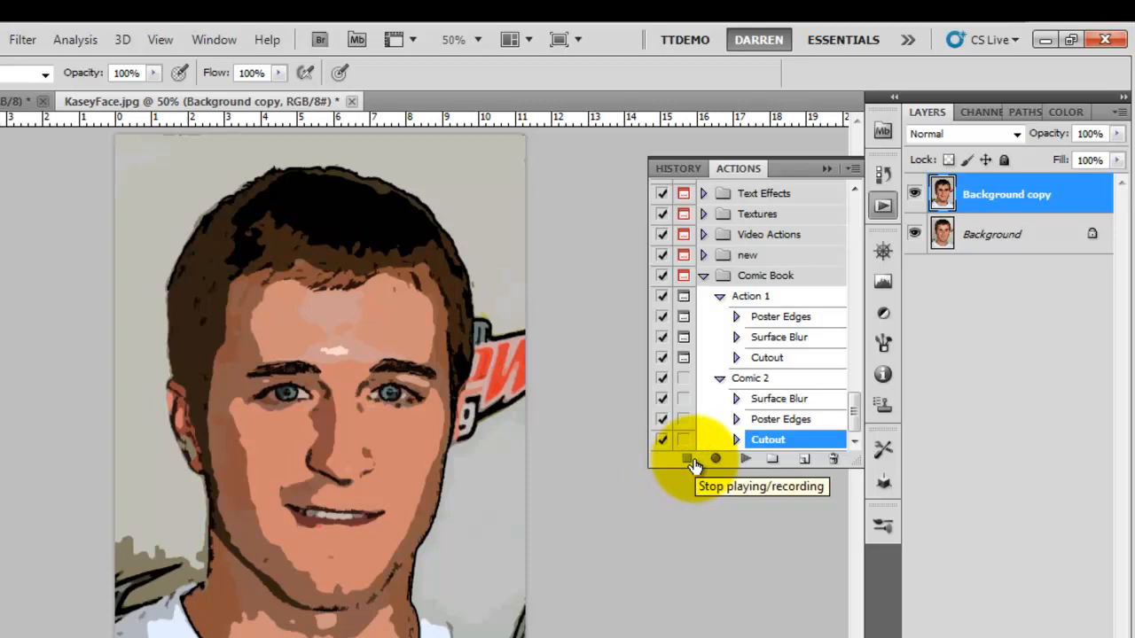
left_click(827, 169)
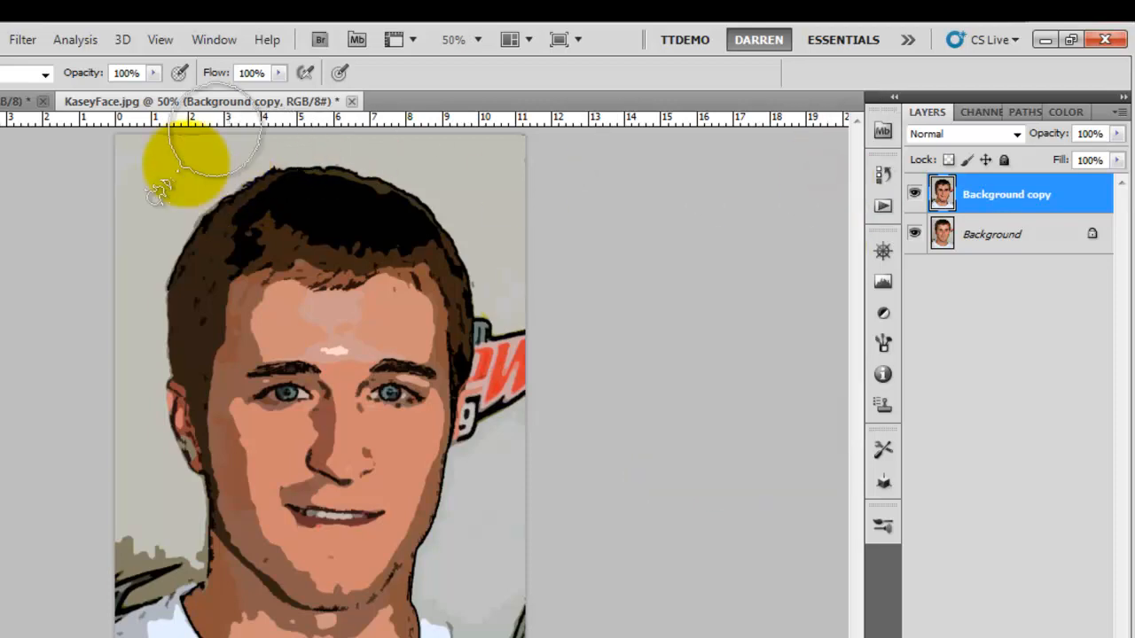
left_click(93, 101)
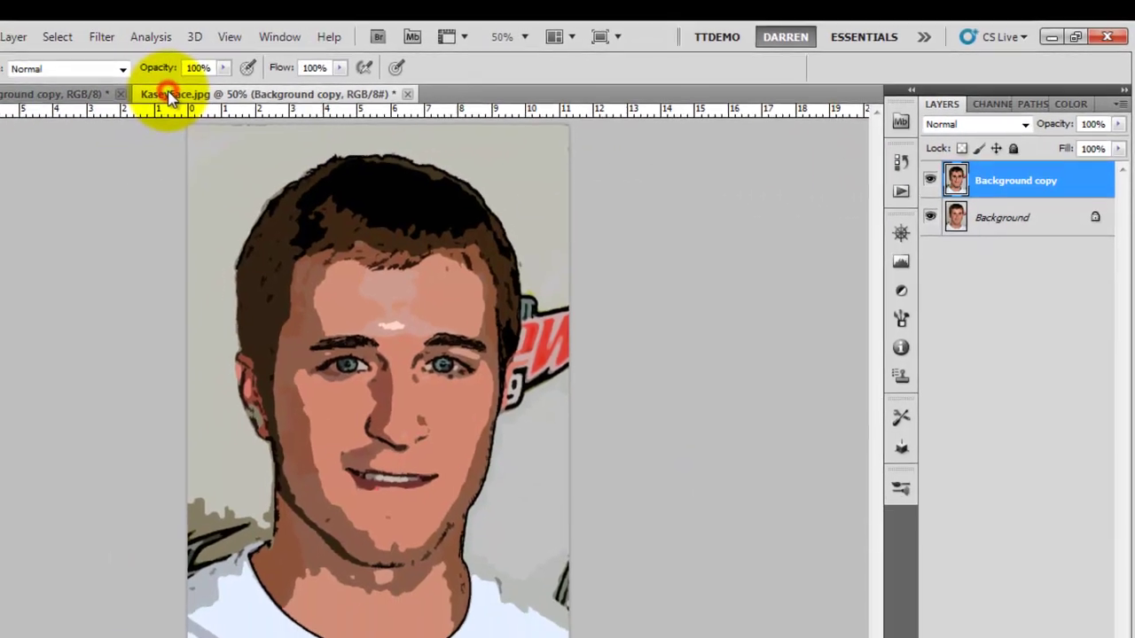
left_click(71, 93)
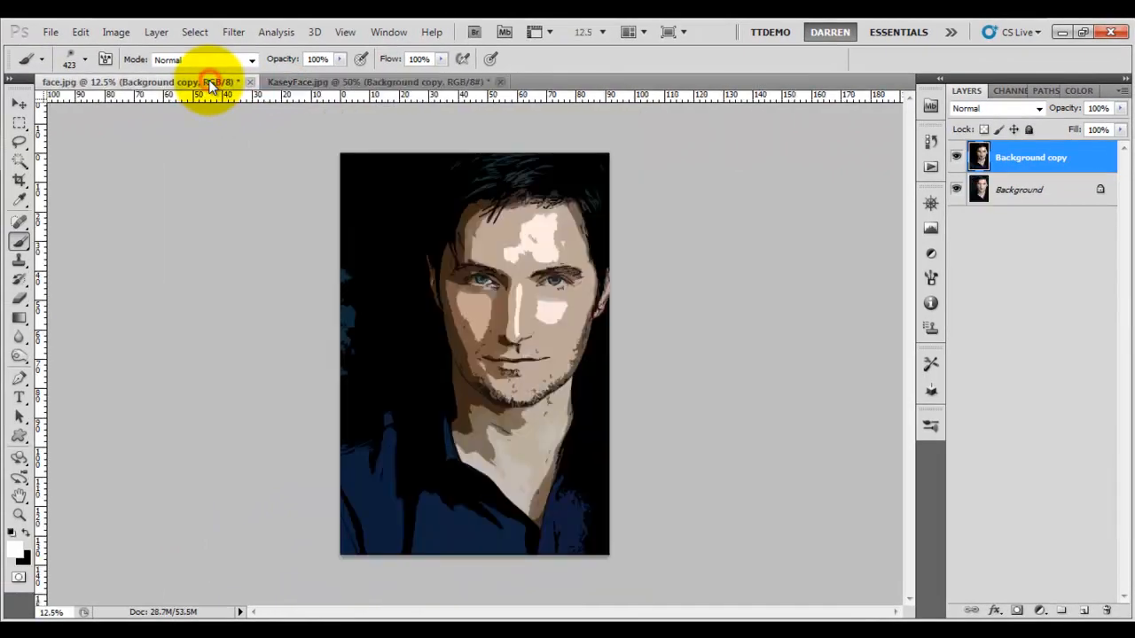
Step: Close face.jpg discarding its changes and bring up the file commands to reopen it
left_click(250, 83)
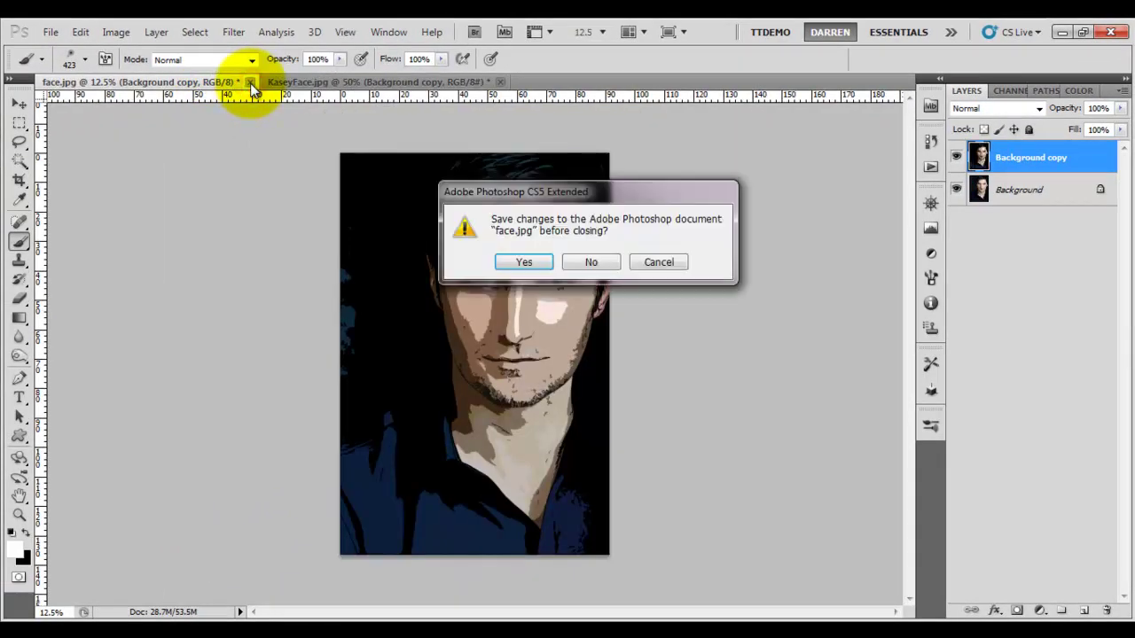
left_click(614, 257)
left_click(50, 32)
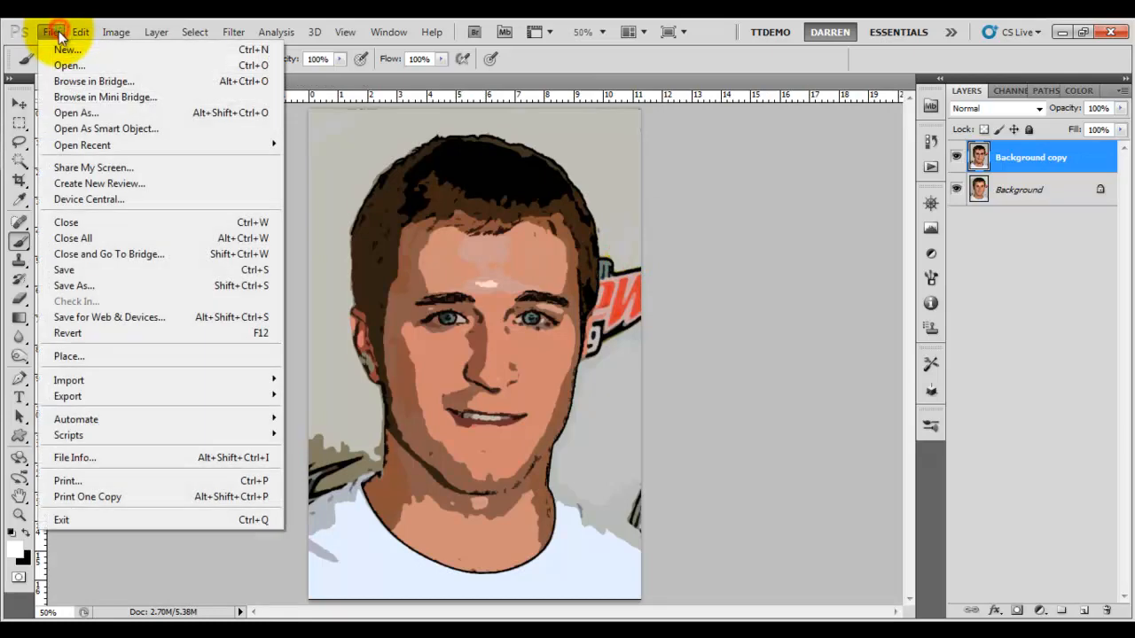
mouse_move(83, 145)
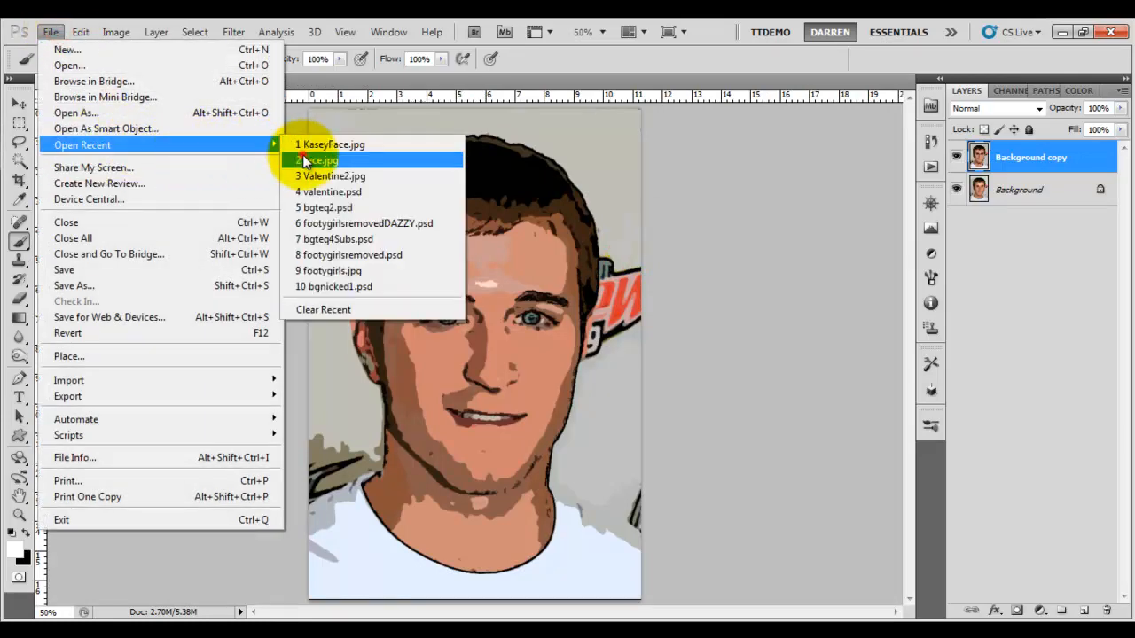
Step: Reopen the original face.jpg and play the Comic 2 action on it
left_click(303, 149)
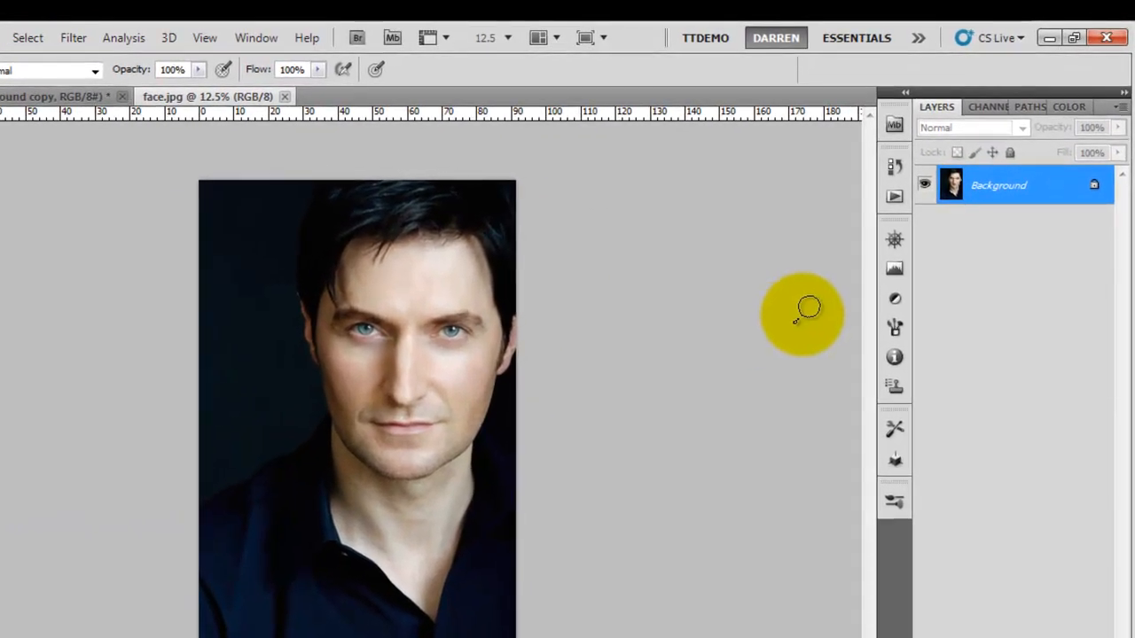
left_click(896, 198)
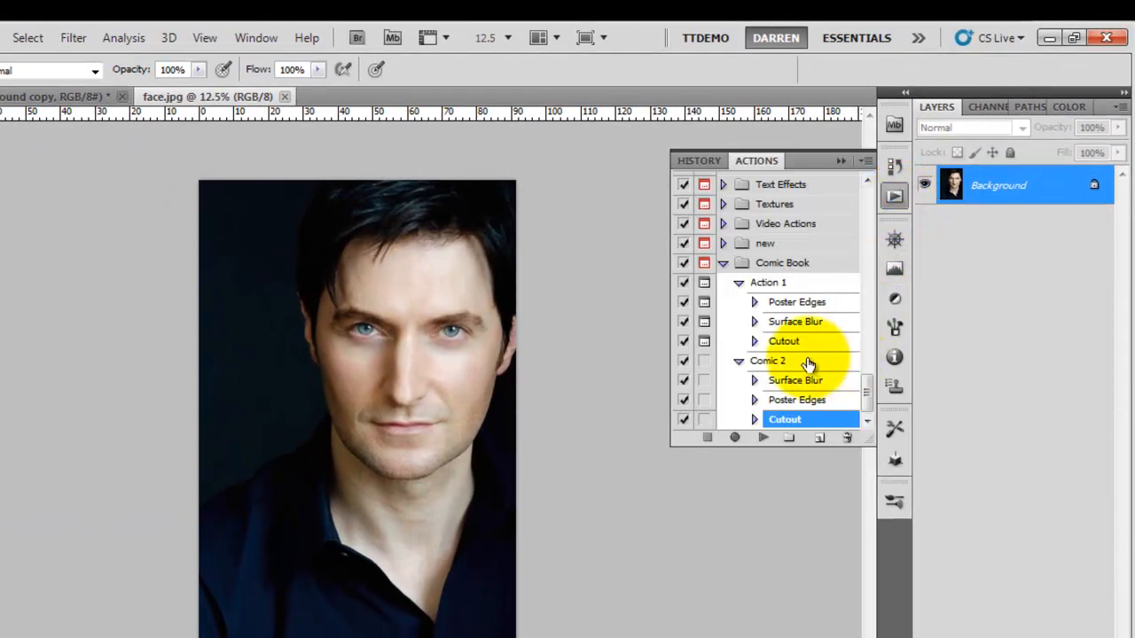
left_click(767, 361)
left_click(764, 439)
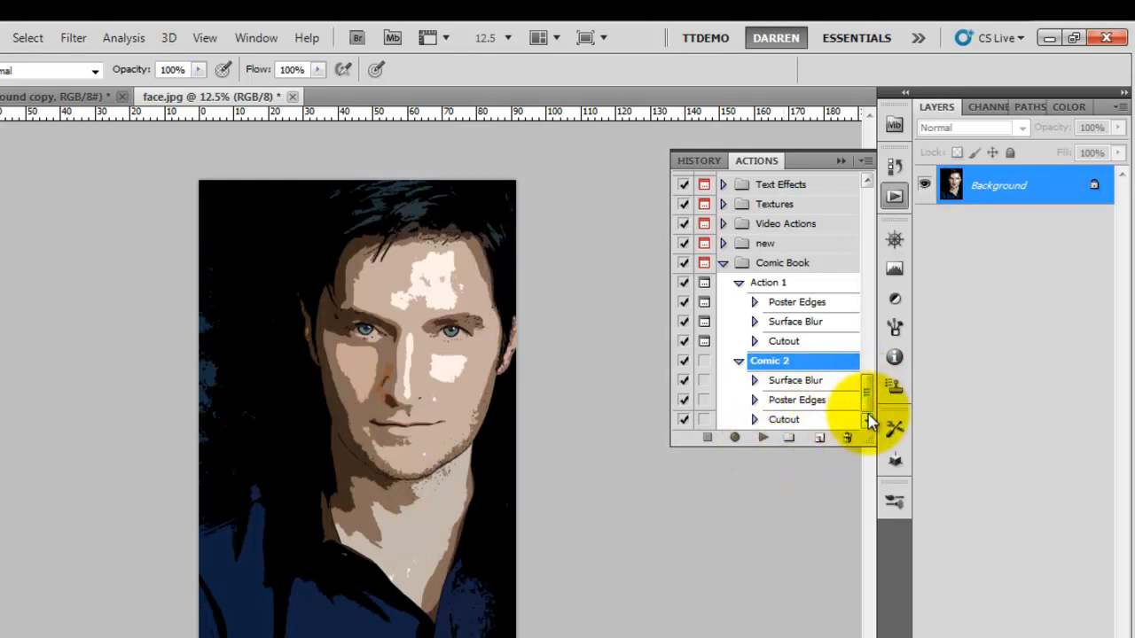
left_click(841, 160)
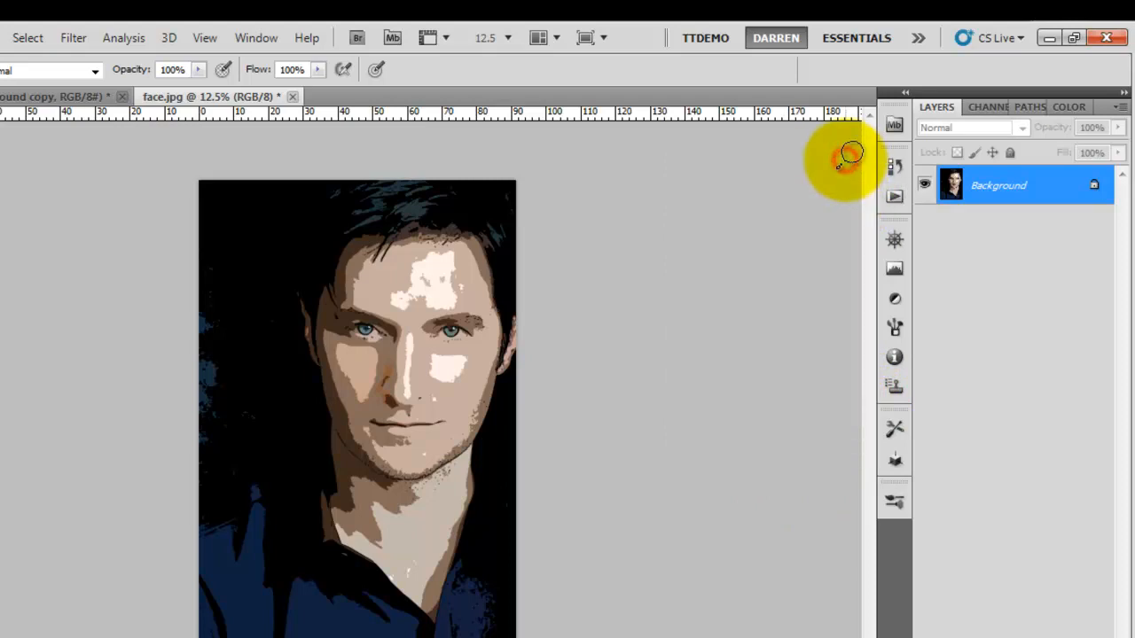
left_click(507, 38)
left_click(510, 105)
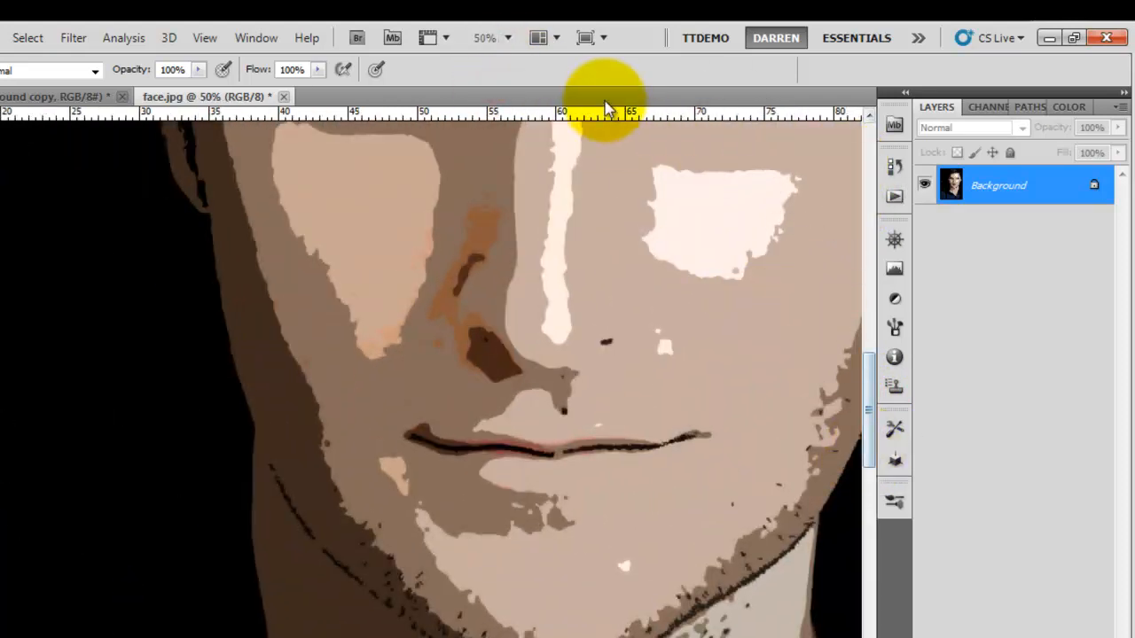
type("33")
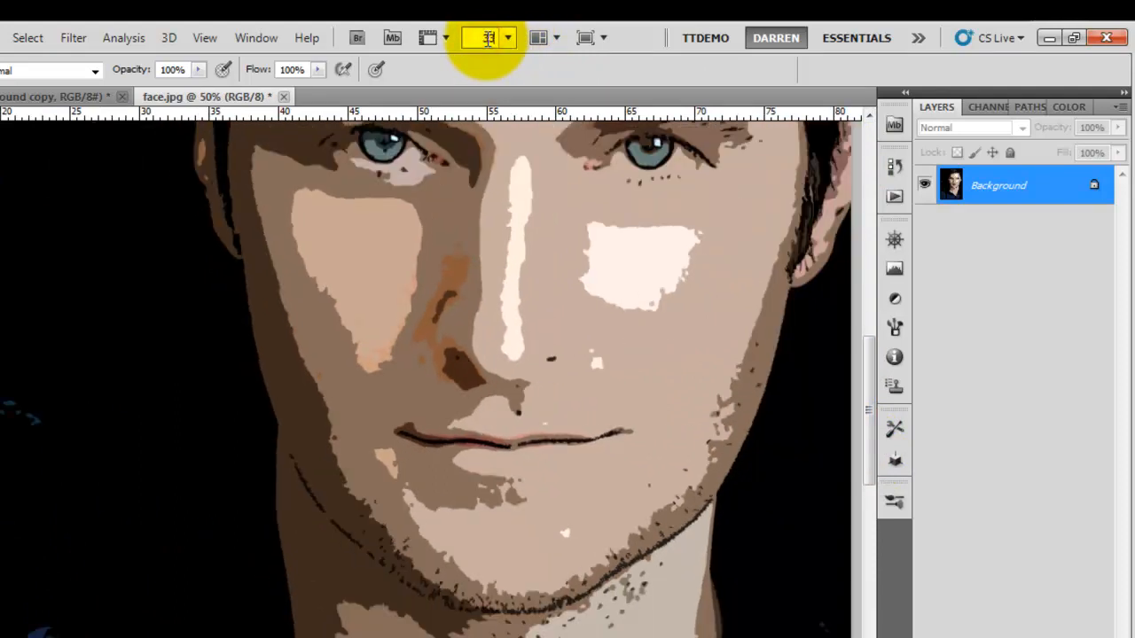
key("Return")
left_click_drag(872, 434, 870, 368)
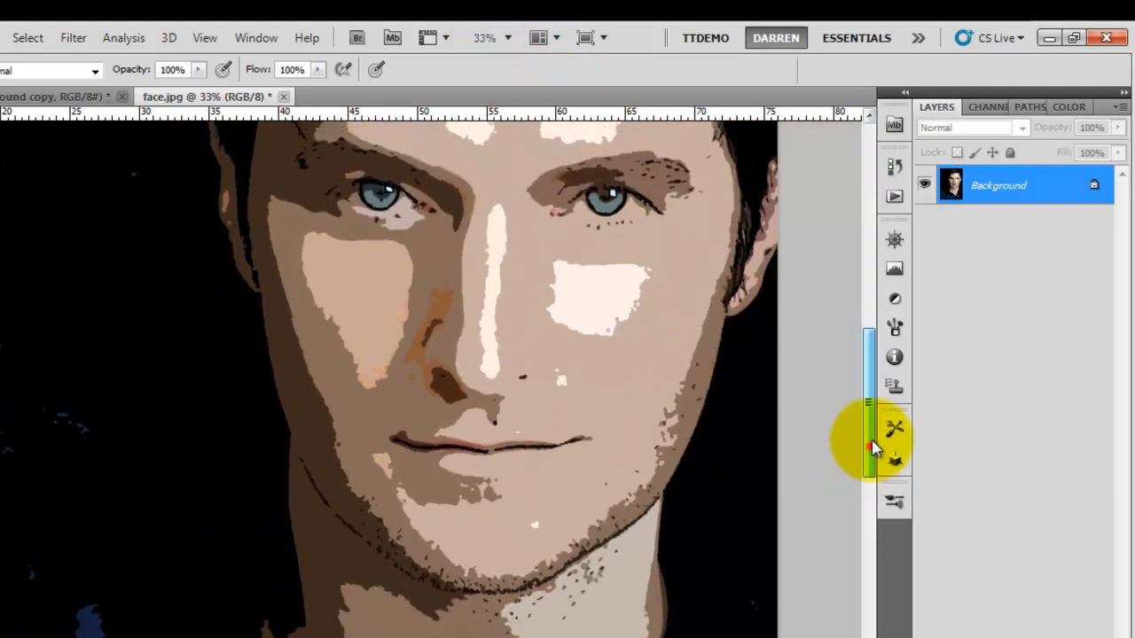
double_click(485, 36)
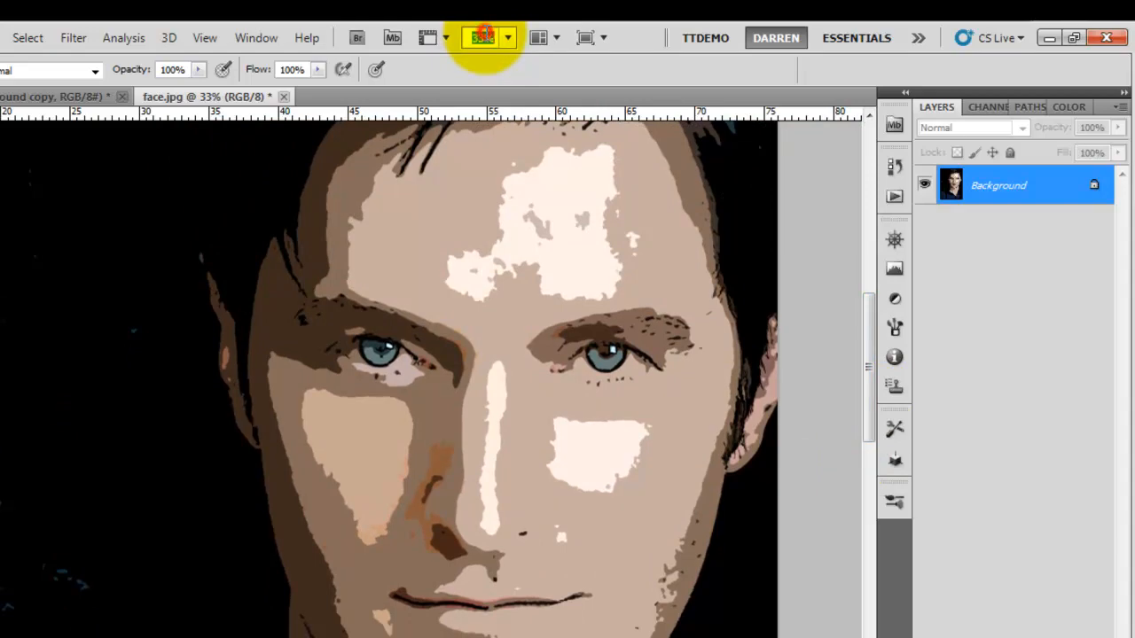
type("20")
key("Return")
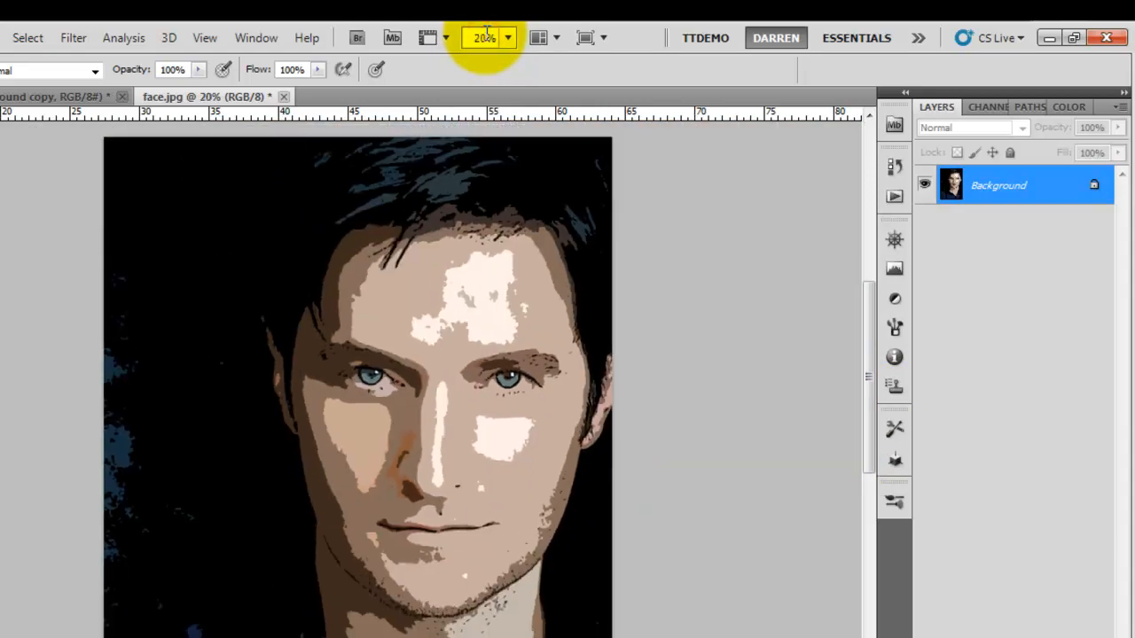